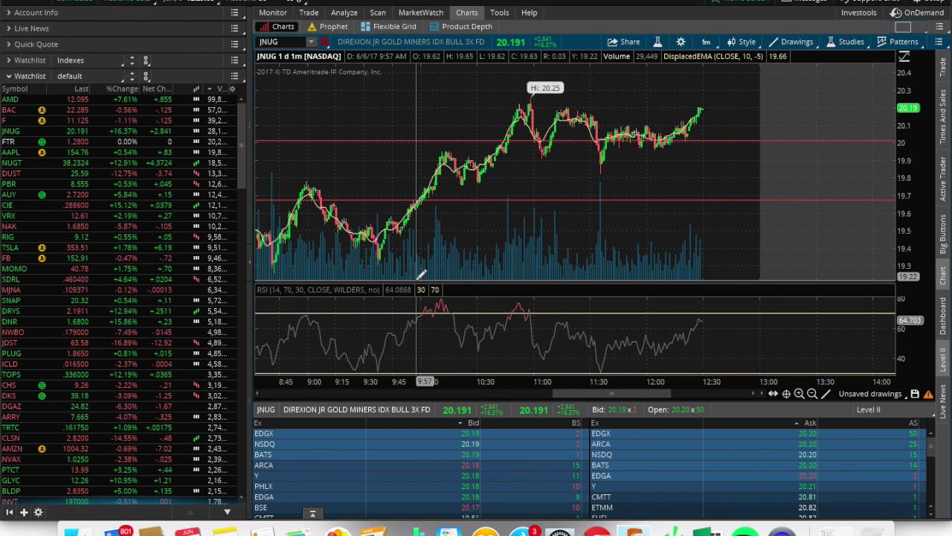
# Bring up Mission Control to switch away from the JNUG chart with EMA and RSI
pyautogui.hotkey('ctrl', 'Up')
# In Chrome, go back from the paper-trading tab to the 'thinkorswim download' search results
pyautogui.click(375, 112)
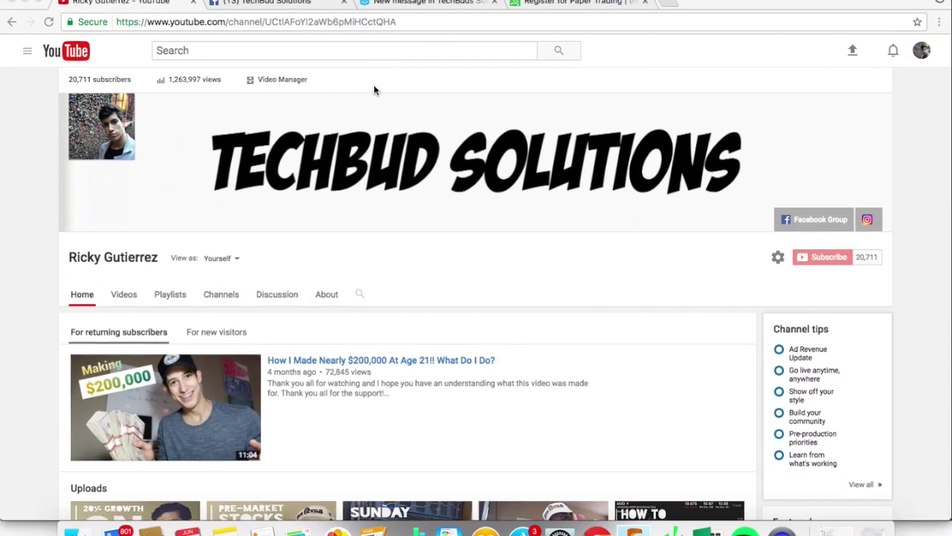
pyautogui.click(561, 6)
pyautogui.click(12, 22)
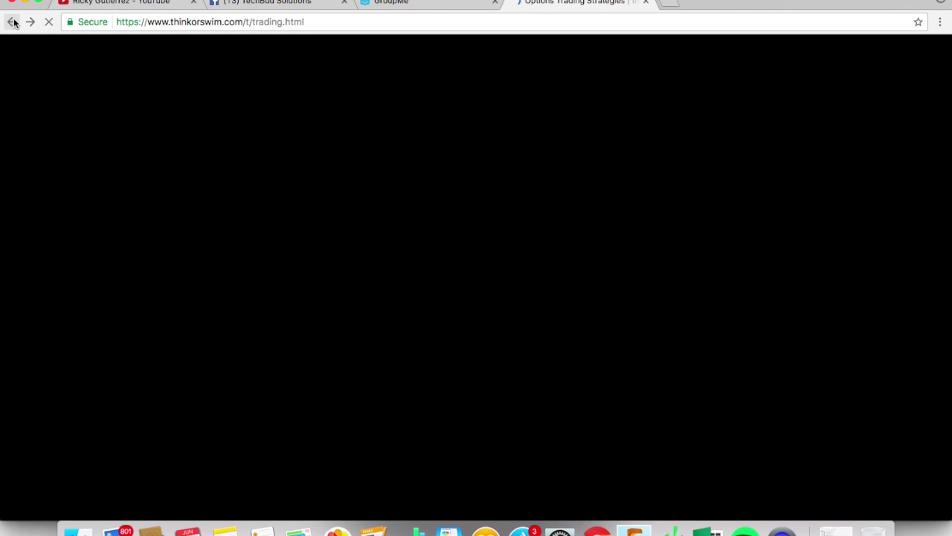
pyautogui.click(11, 22)
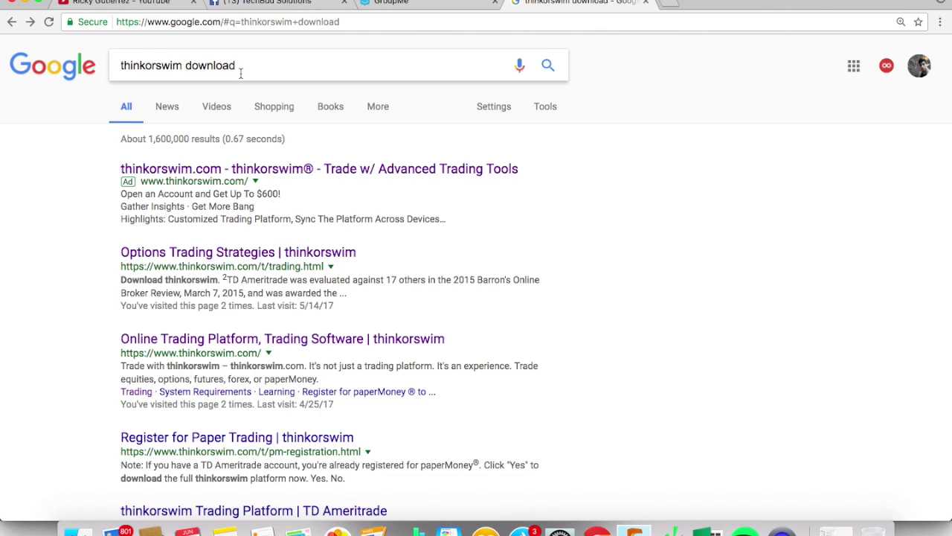
# Open the Options Trading Strategies result and browse its Download thinkorswim registration page
pyautogui.click(147, 255)
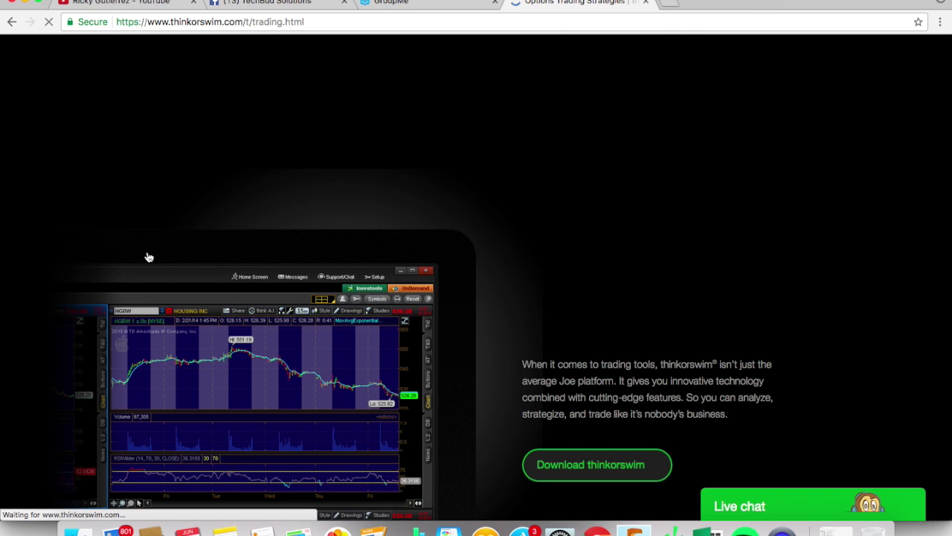
pyautogui.scroll(-5, 521, 313)
pyautogui.click(607, 265)
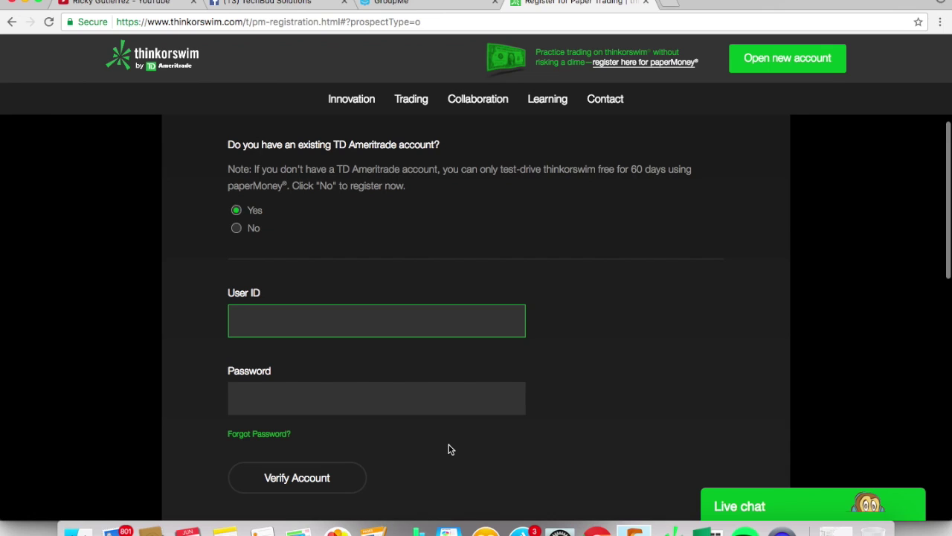
pyautogui.scroll(-5, 449, 449)
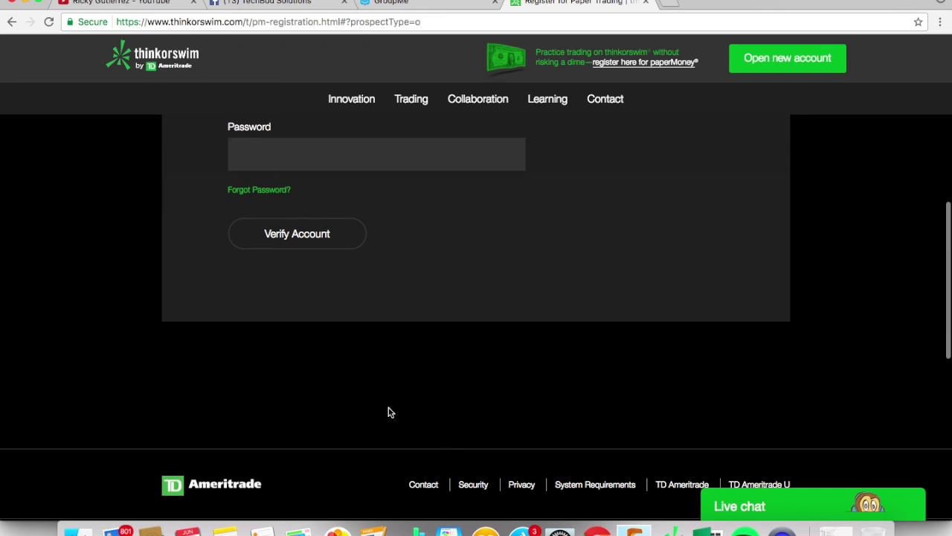
pyautogui.scroll(10, 410, 387)
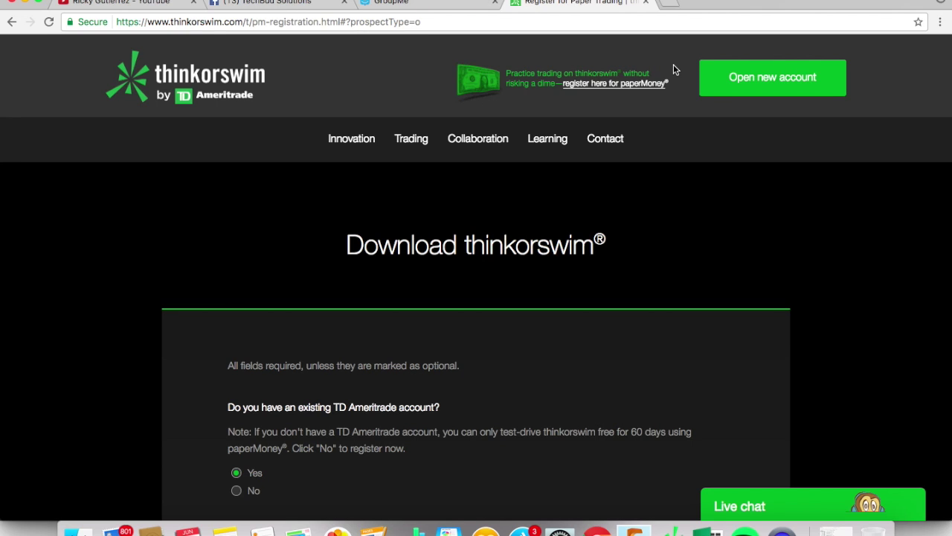
pyautogui.scroll(-5, 659, 207)
pyautogui.scroll(2, 595, 266)
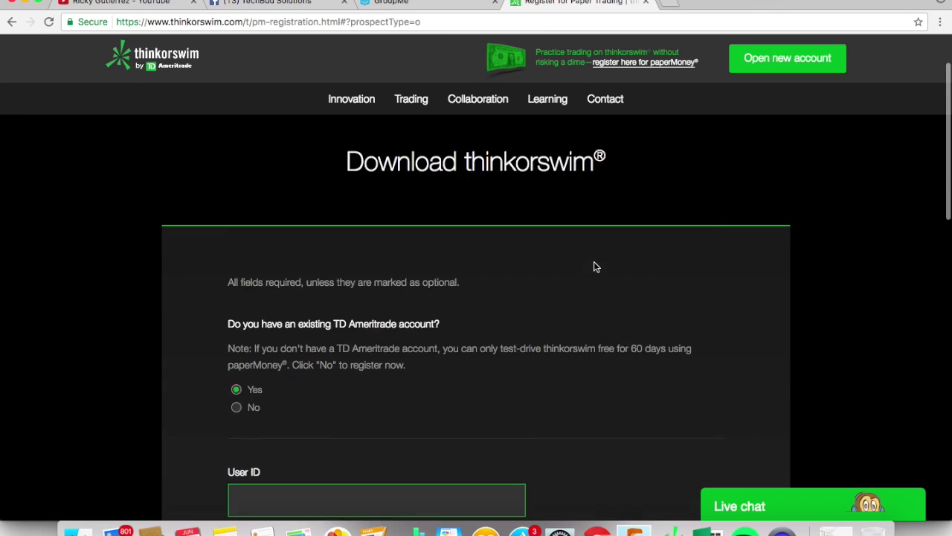
pyautogui.scroll(3, 596, 266)
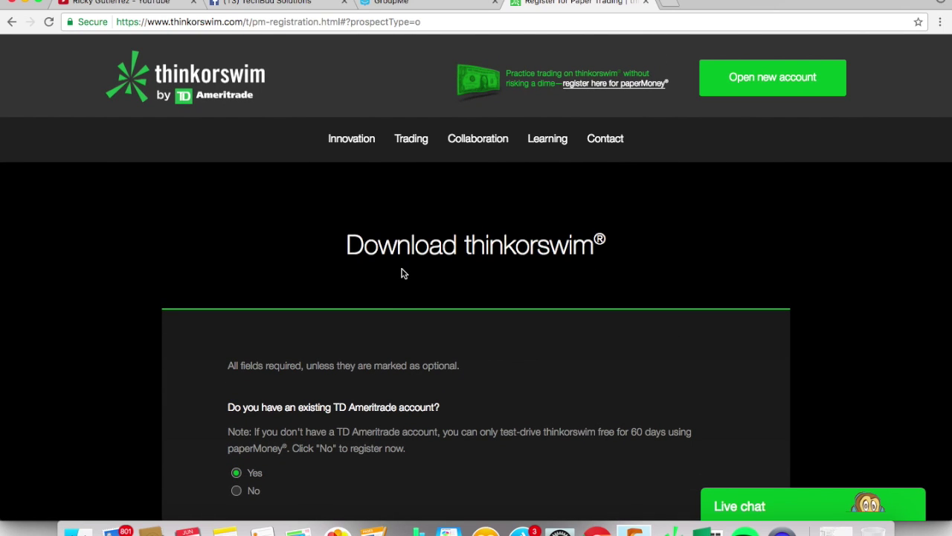
pyautogui.hotkey('ctrl', 'Up')
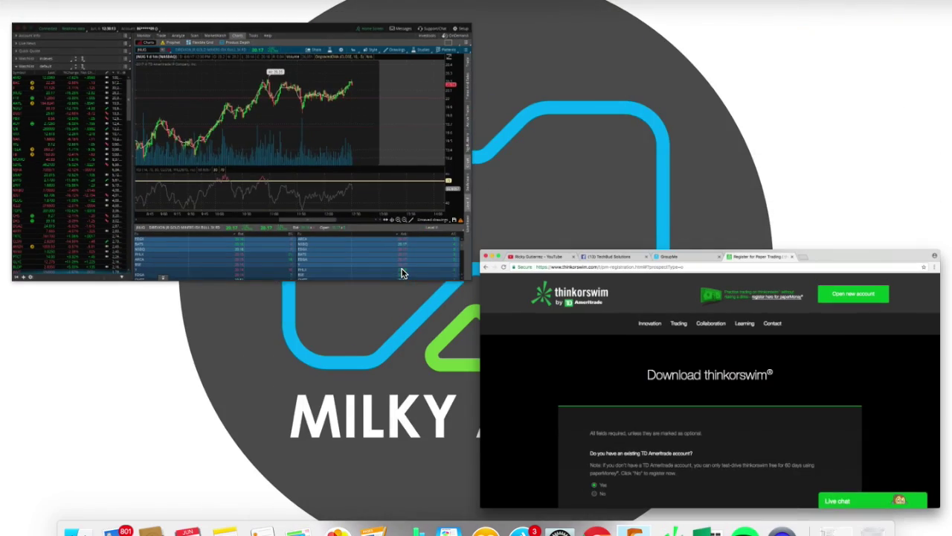
# Return to thinkorswim, glance at account activity, and come back to the JNUG chart
pyautogui.click(351, 154)
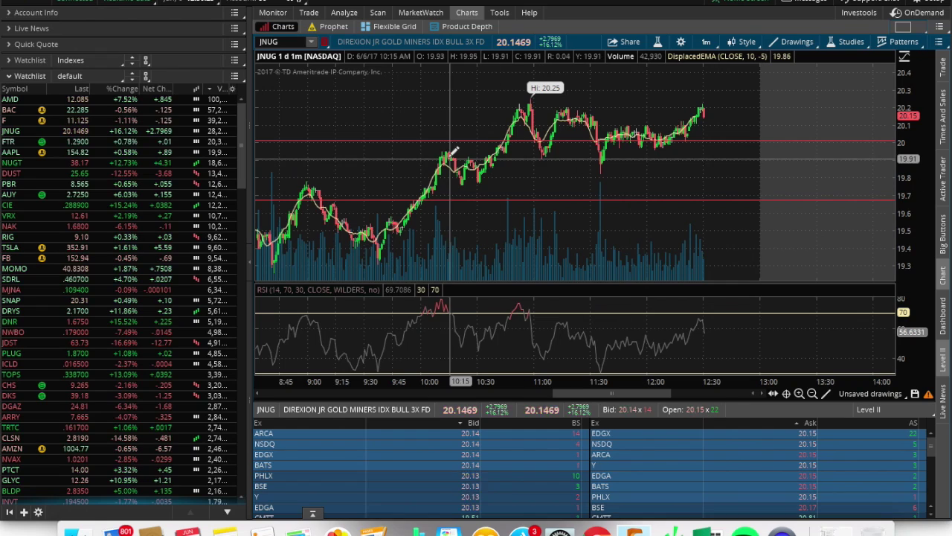
pyautogui.click(295, 43)
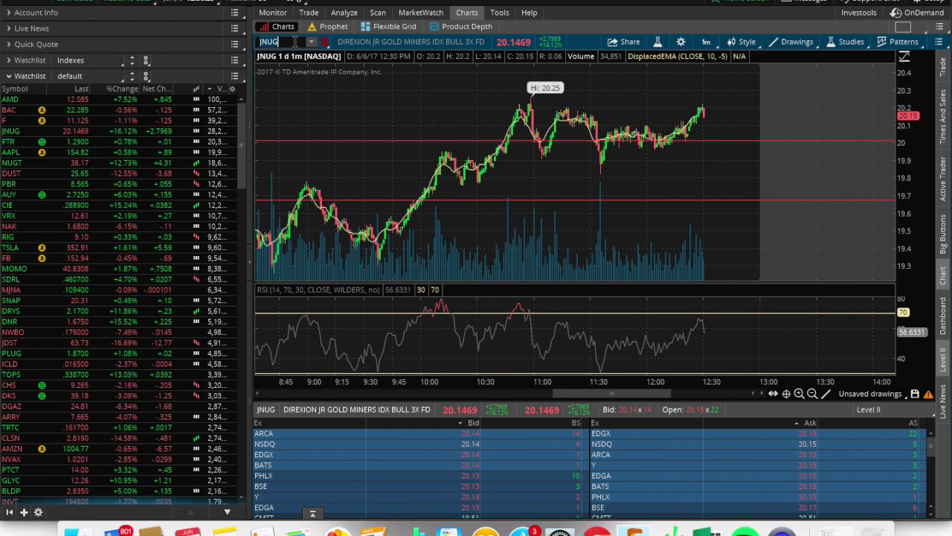
pyautogui.press('Return')
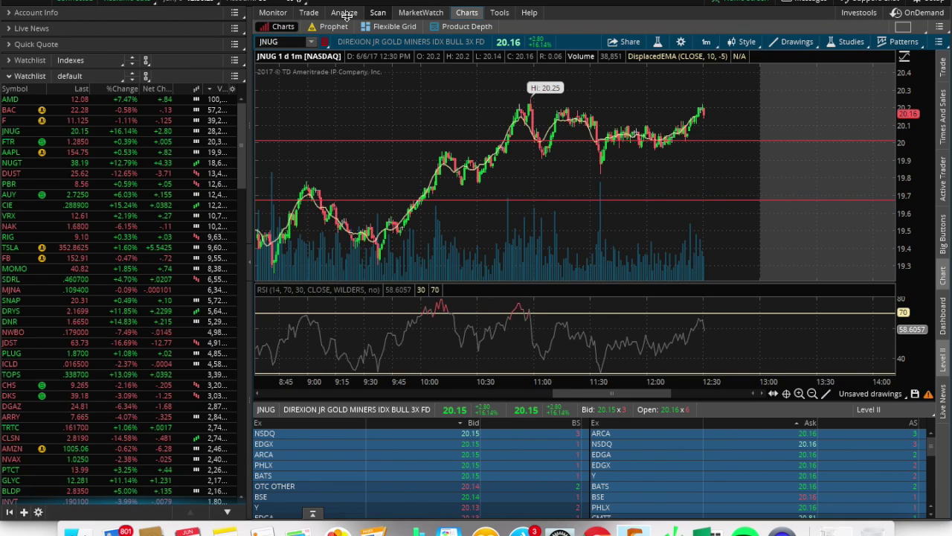
pyautogui.click(272, 12)
pyautogui.click(466, 13)
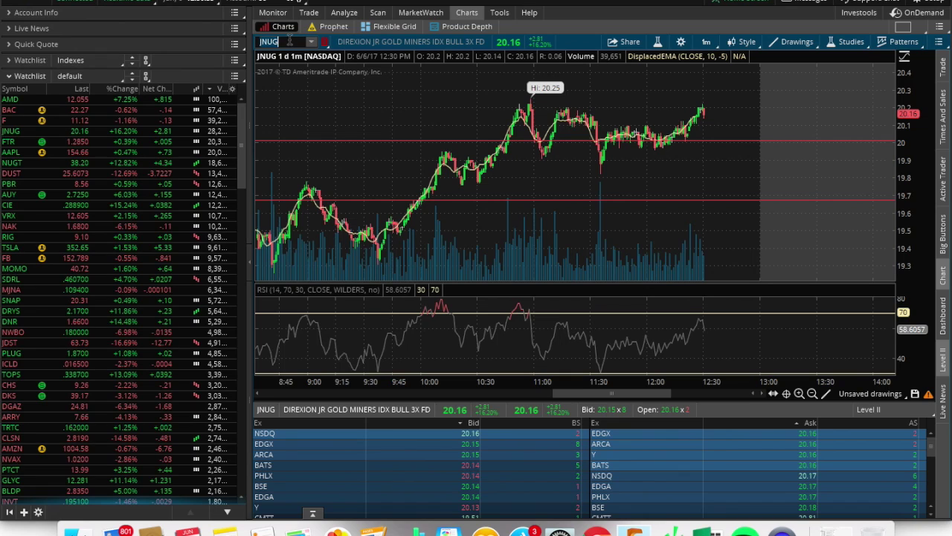
# Replace JNUG with TSLA as the chart symbol
pyautogui.press('BackSpace')
pyautogui.press('BackSpace')
pyautogui.press('BackSpace')
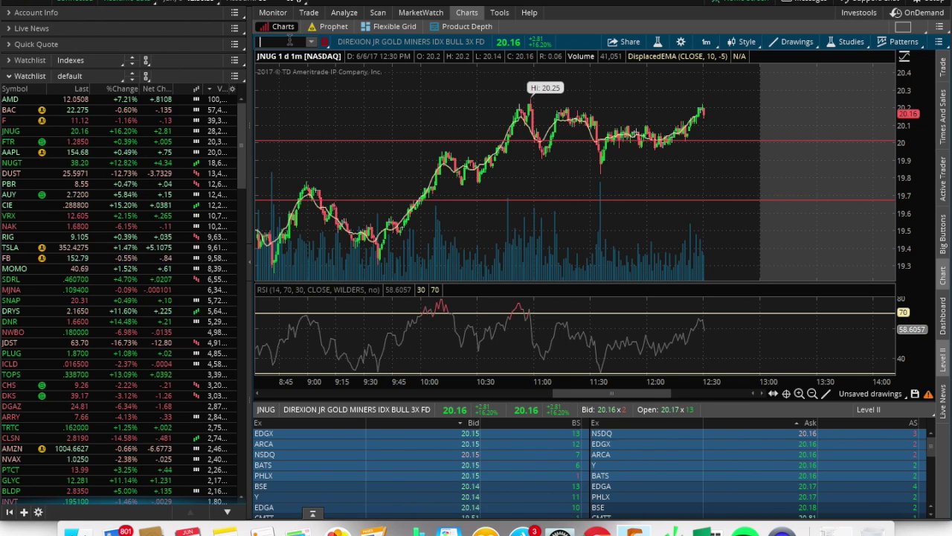
pyautogui.write('TSLA')
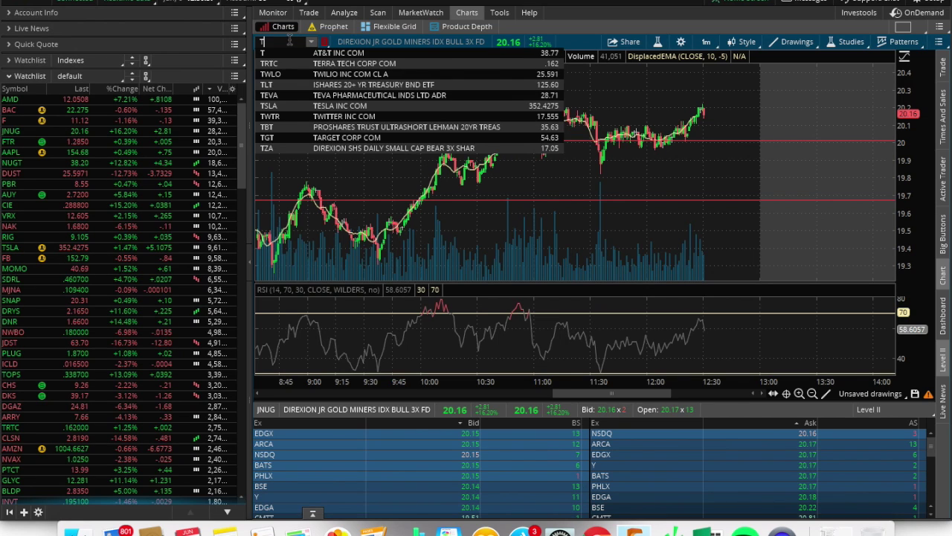
pyautogui.press('Return')
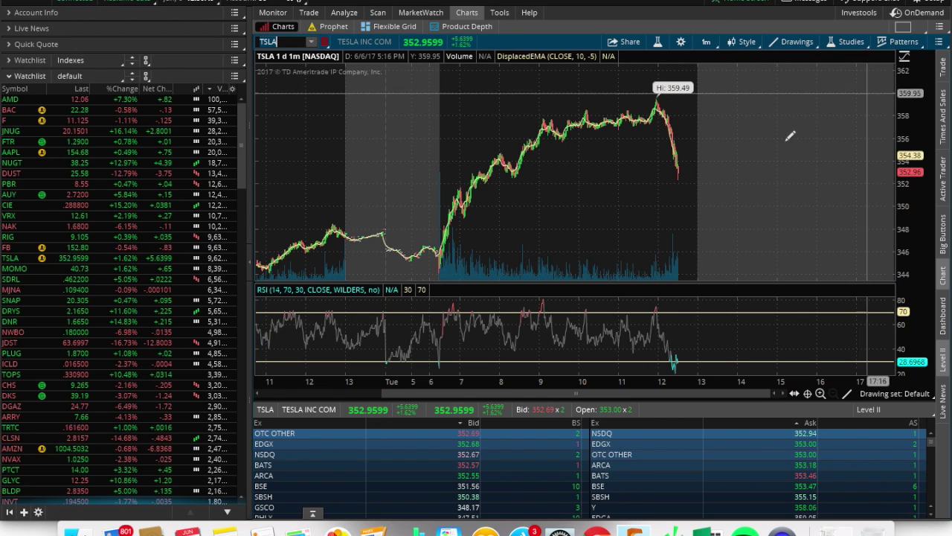
# Add TSLA to the default watchlist from the chart's actions menu
pyautogui.click(944, 43)
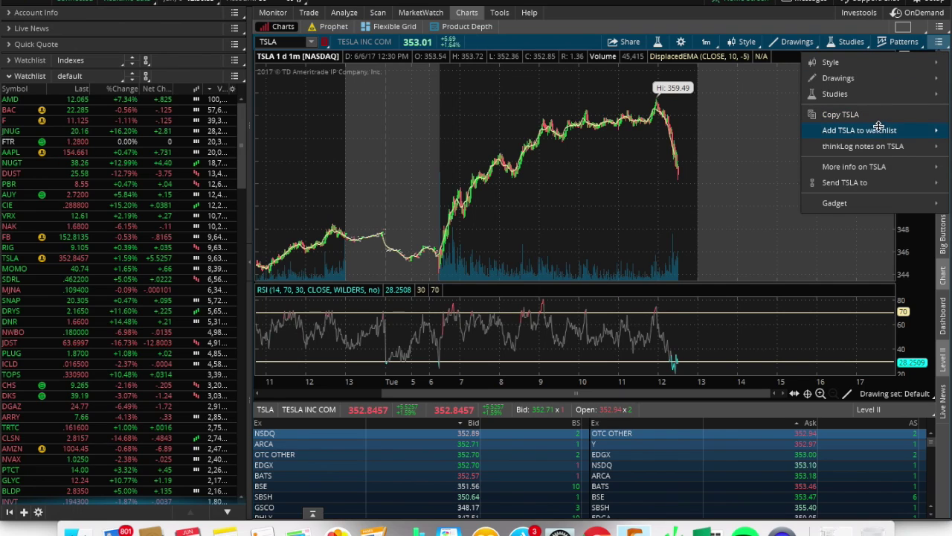
pyautogui.moveTo(878, 137)
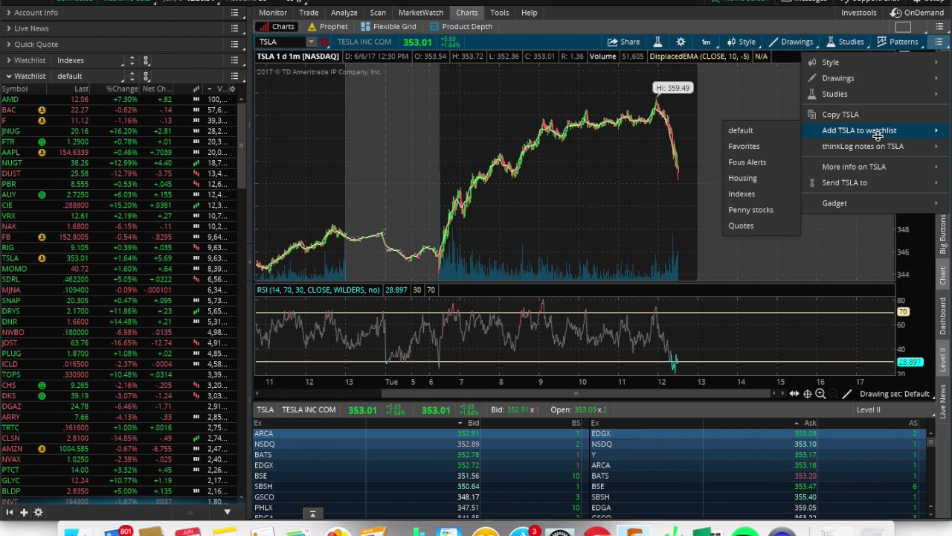
pyautogui.click(746, 130)
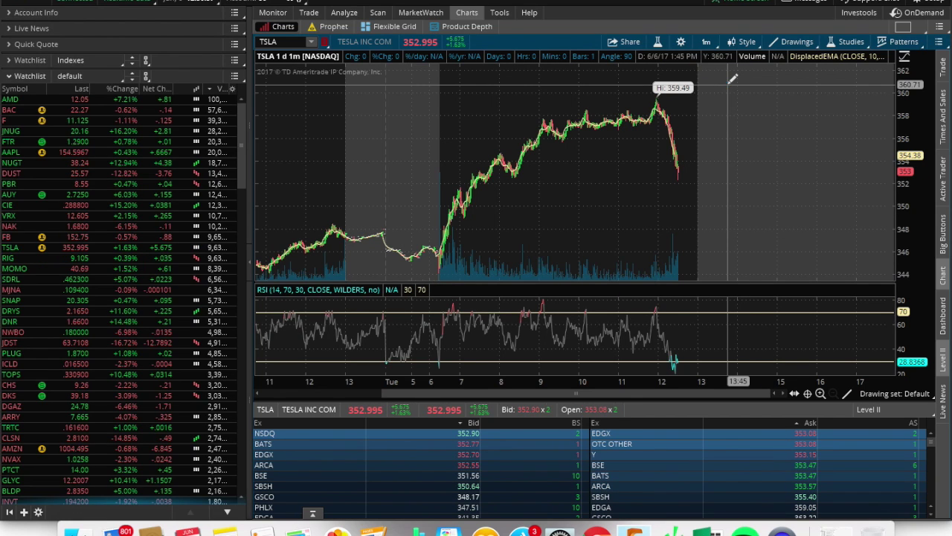
# Collapse and re-expand the default watchlist, then close and reopen Level II below the chart
pyautogui.click(30, 79)
pyautogui.click(29, 79)
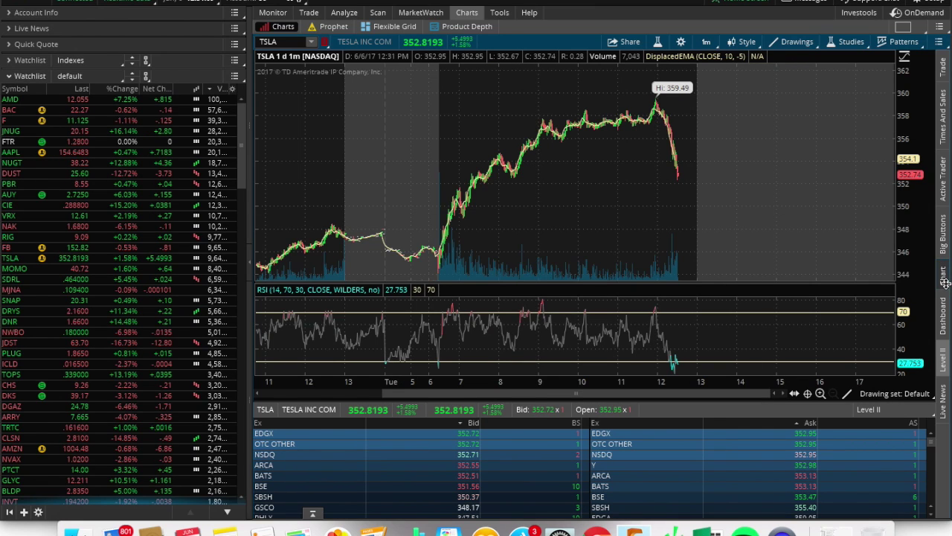
pyautogui.click(945, 317)
pyautogui.click(943, 276)
pyautogui.click(943, 367)
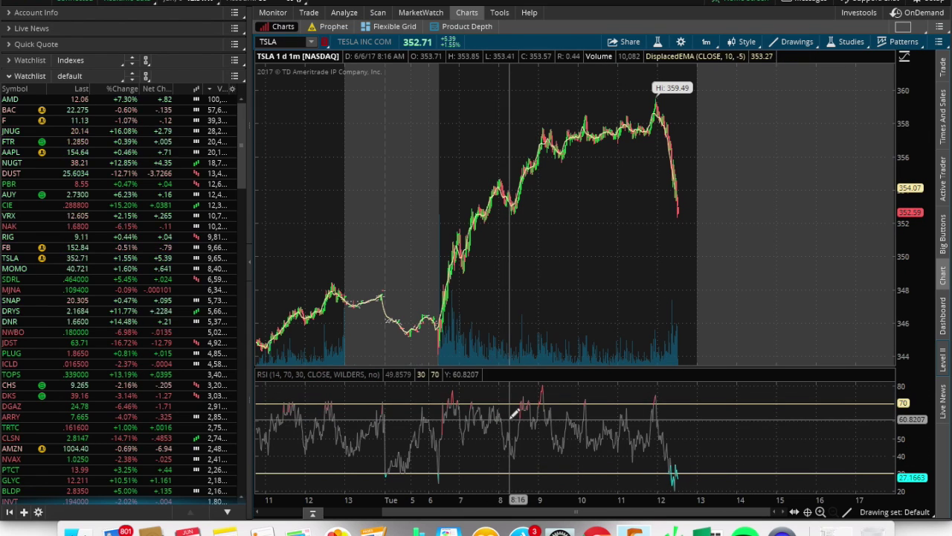
pyautogui.click(943, 360)
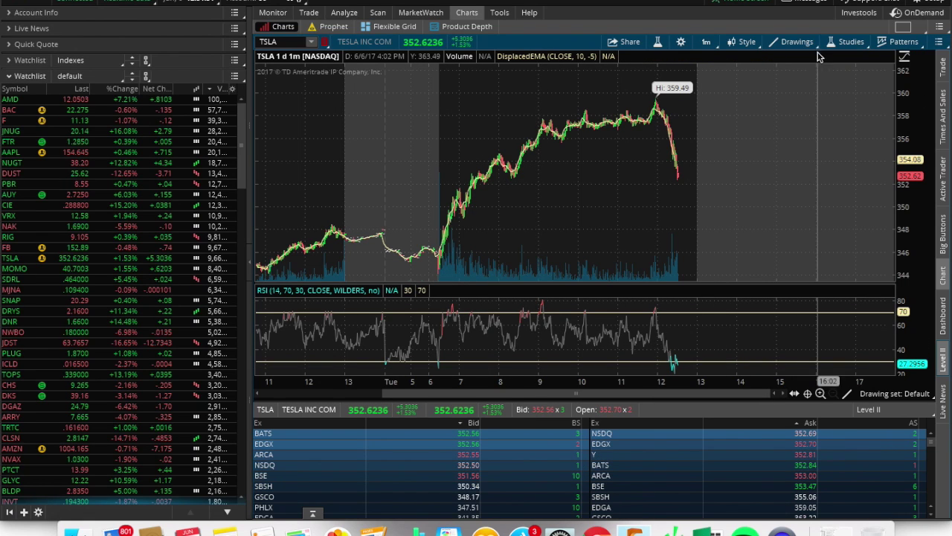
pyautogui.click(861, 43)
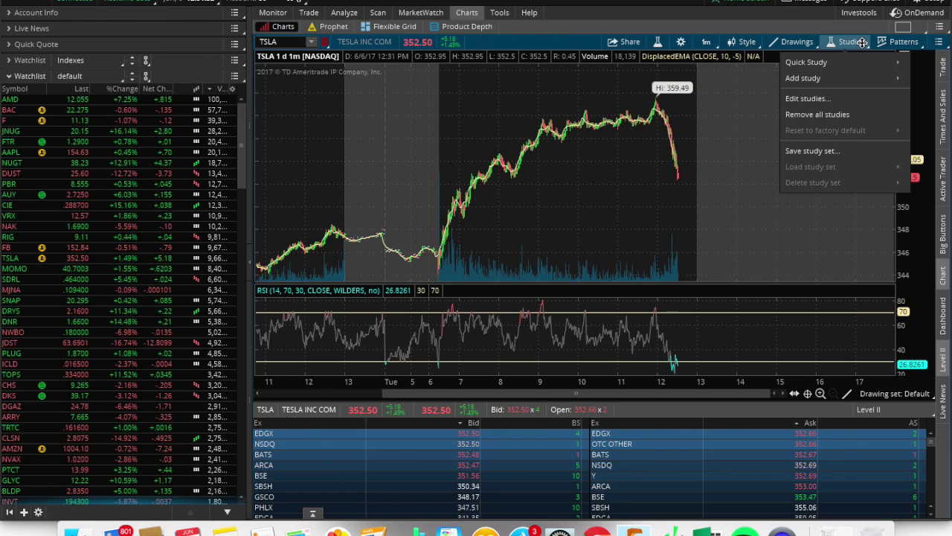
pyautogui.click(817, 97)
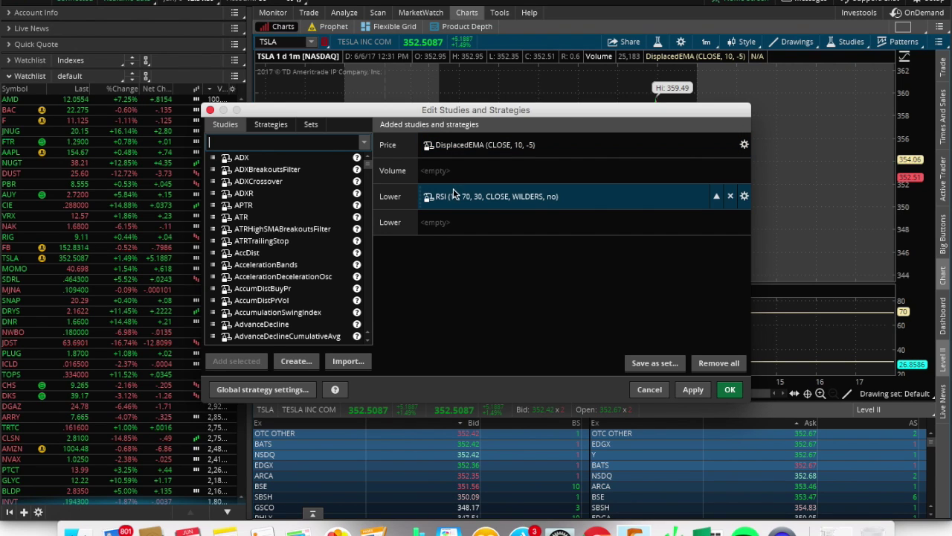
pyautogui.moveTo(457, 148)
pyautogui.mouseDown()
pyautogui.moveTo(450, 161)
pyautogui.moveTo(485, 162)
pyautogui.moveTo(468, 147)
pyautogui.mouseUp()
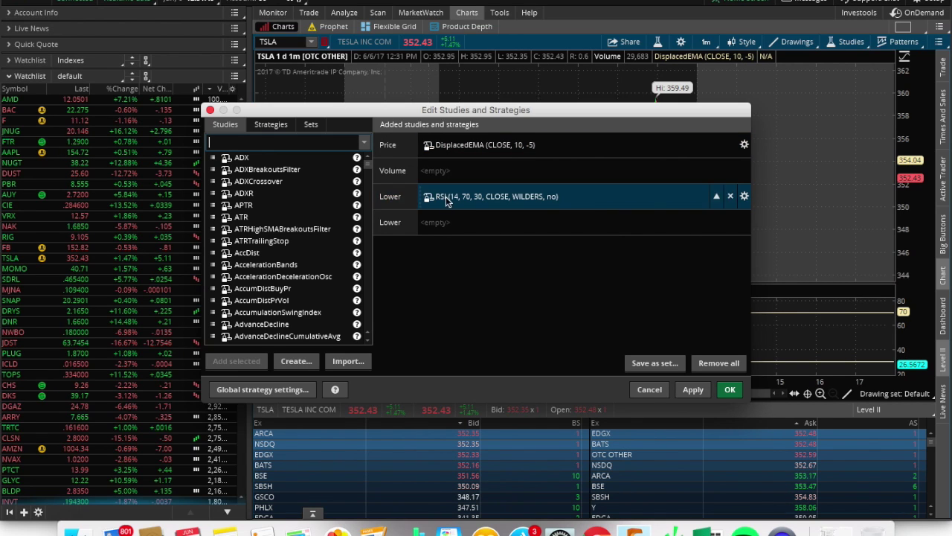
pyautogui.click(405, 198)
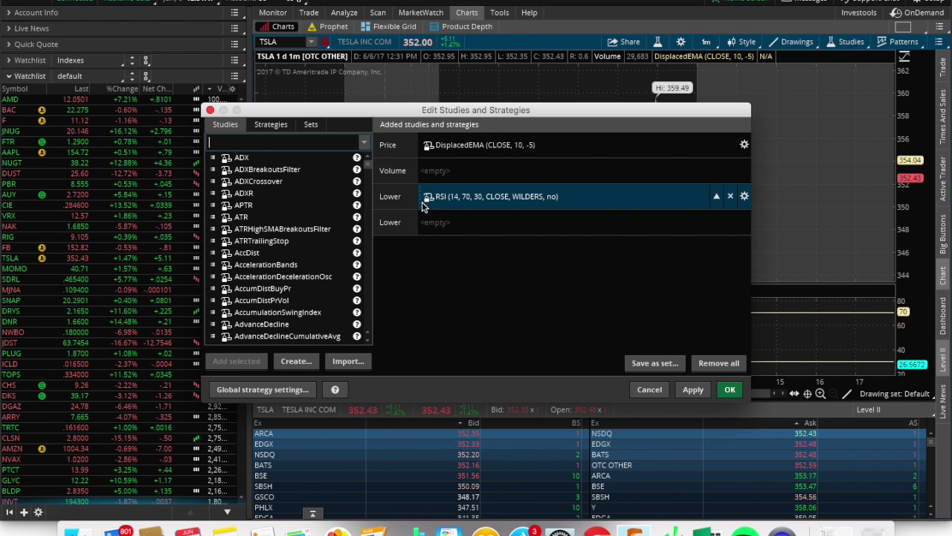
pyautogui.click(731, 390)
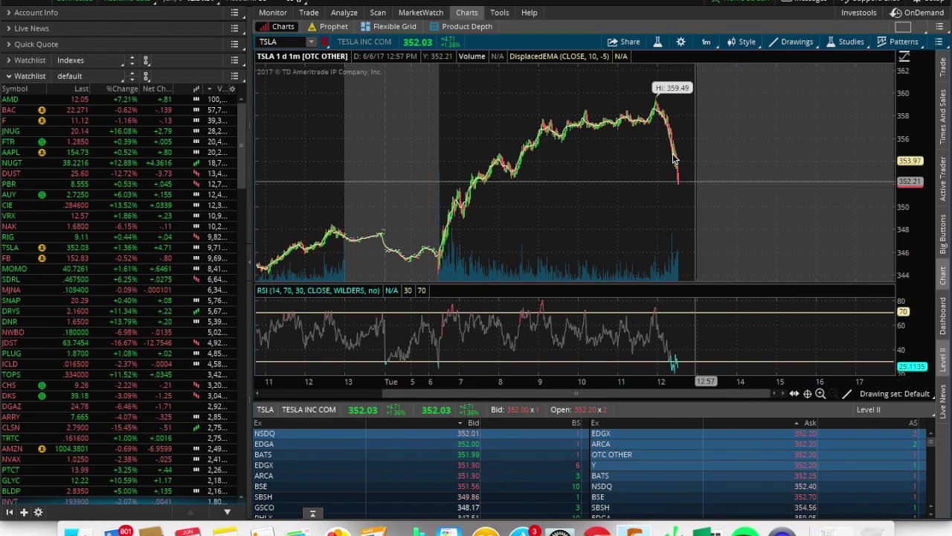
# Zoom into the latest TSLA one-minute bars (about 12:12–12:32), then view and cancel Chart Settings
pyautogui.scroll(2, 814, 245)
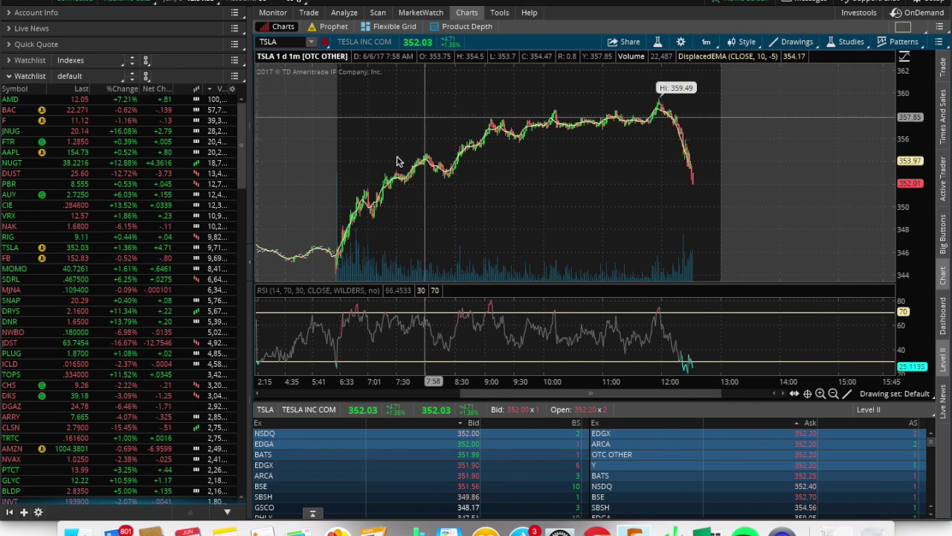
pyautogui.scroll(4, 684, 154)
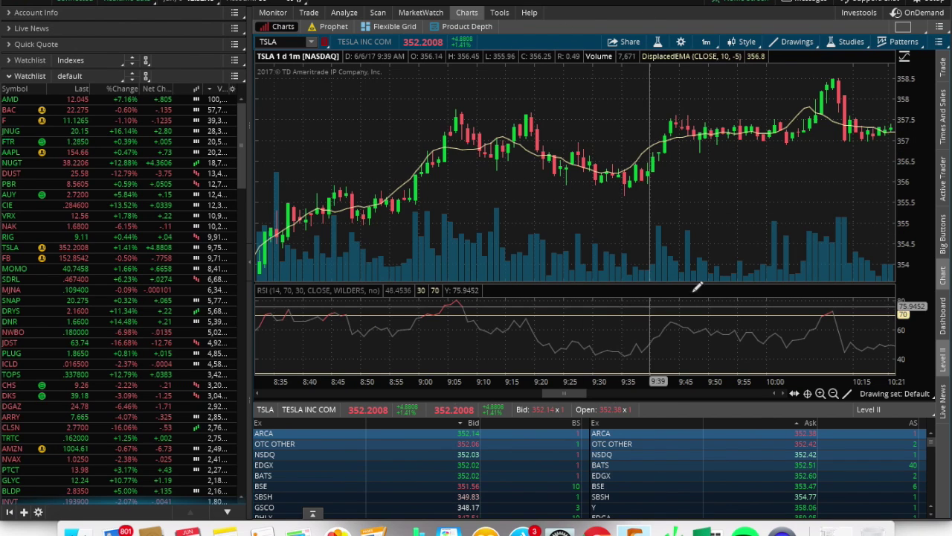
pyautogui.scroll(-10, 662, 201)
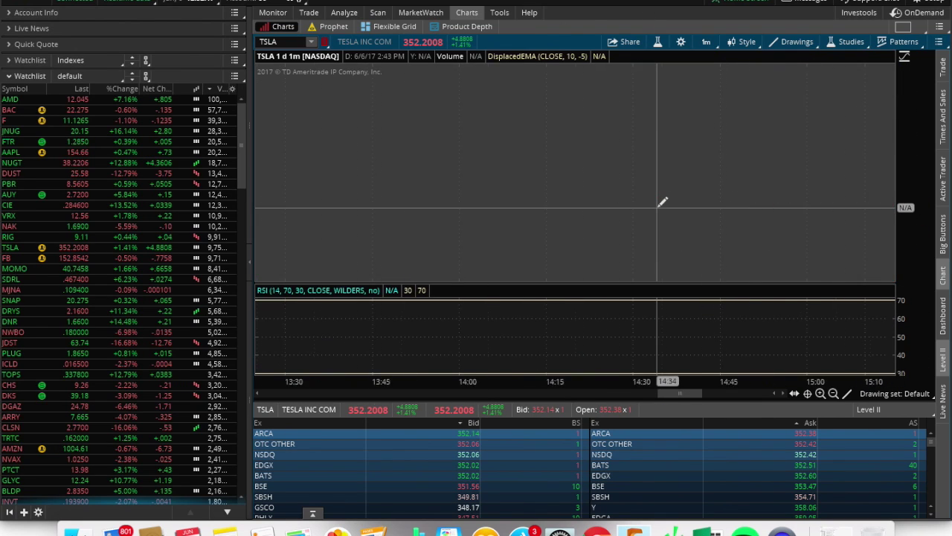
pyautogui.scroll(1, 662, 201)
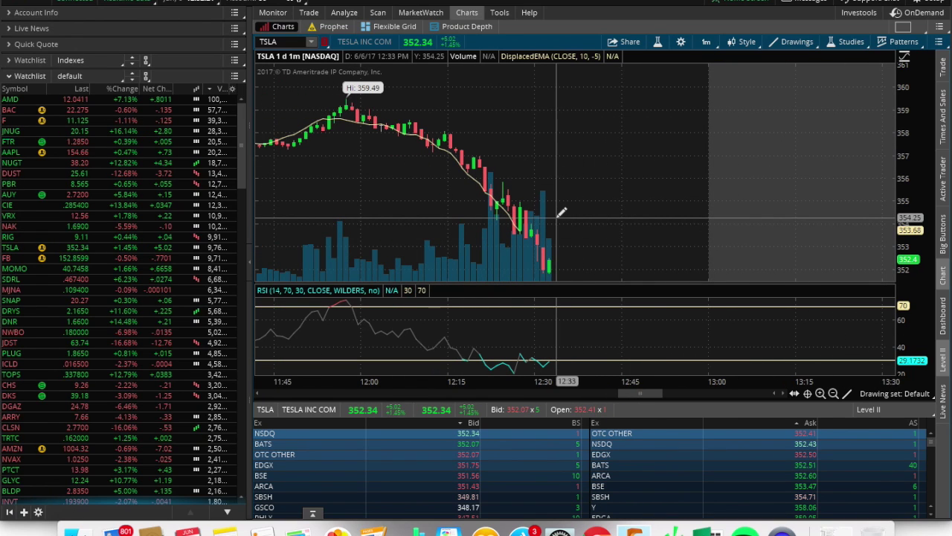
pyautogui.scroll(3, 558, 211)
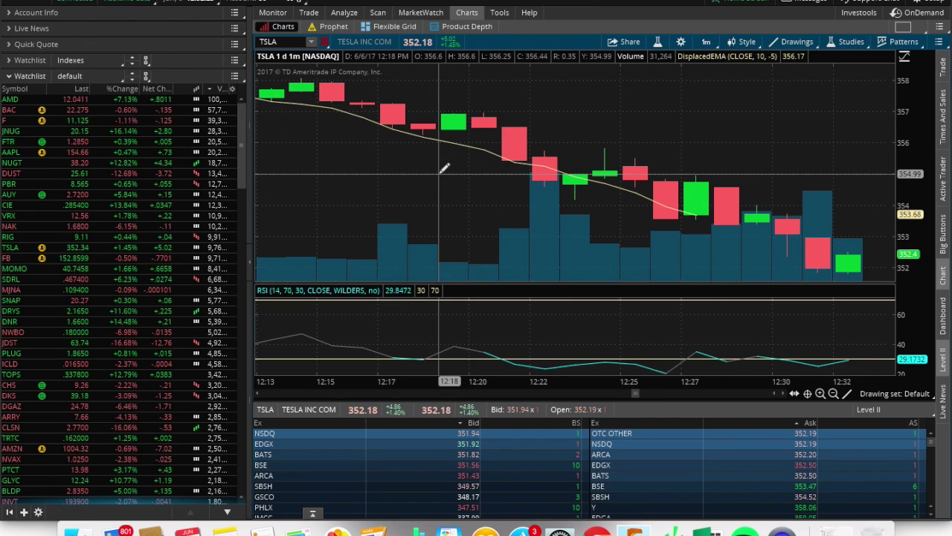
pyautogui.scroll(1, 849, 237)
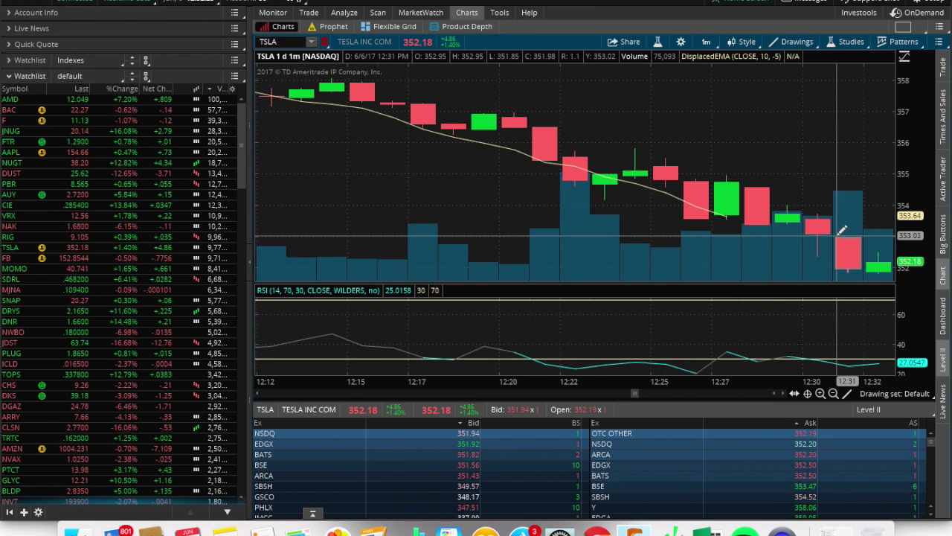
pyautogui.click(681, 42)
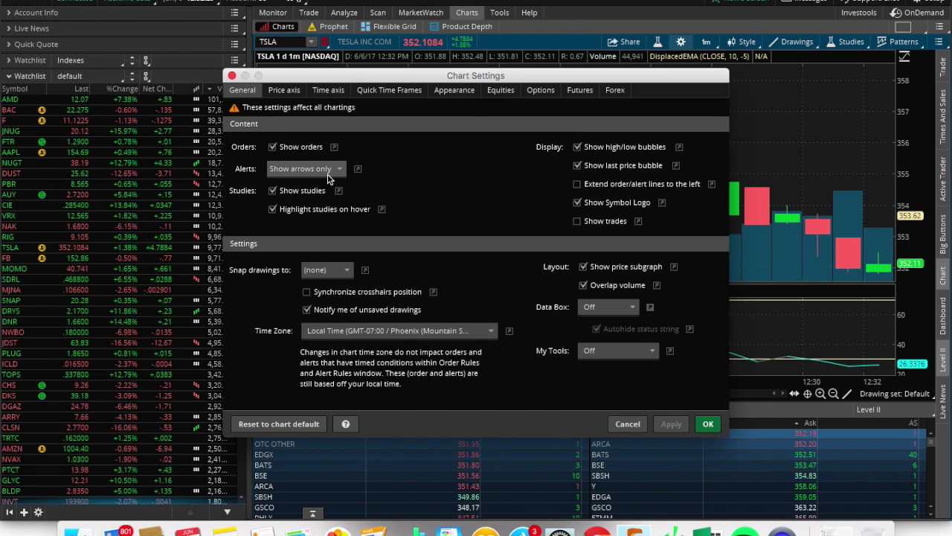
pyautogui.click(627, 424)
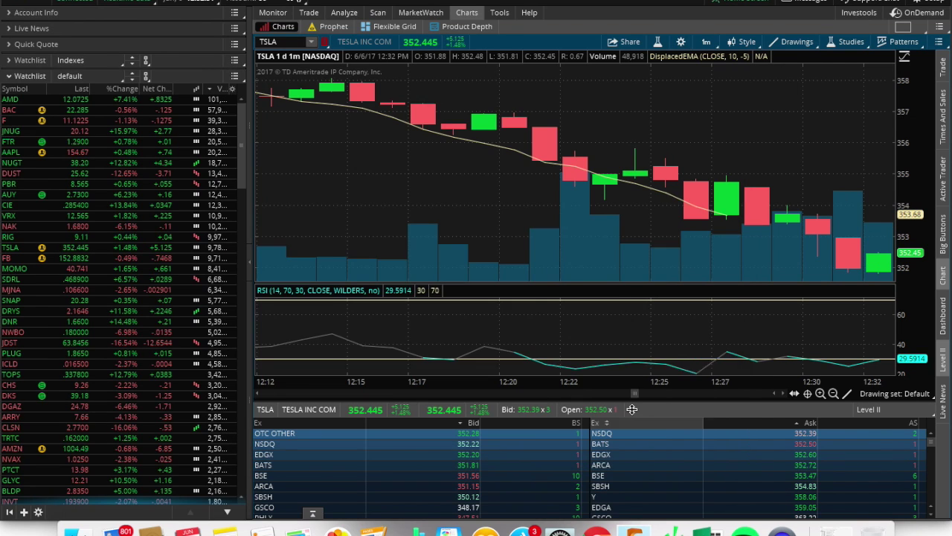
# Create a TSLA price alert for the mark rising above 354.00 from the chart's context menu
pyautogui.rightClick(639, 204)
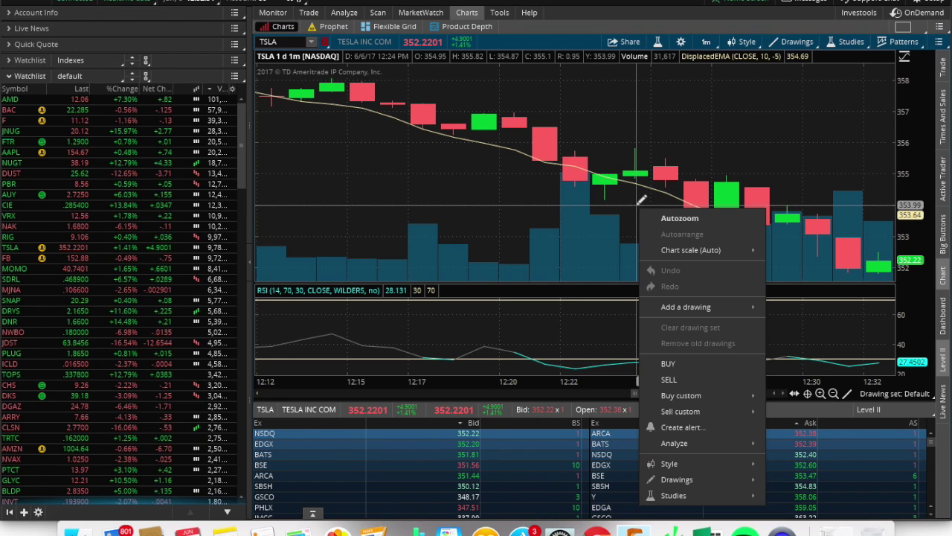
pyautogui.click(679, 427)
pyautogui.click(419, 158)
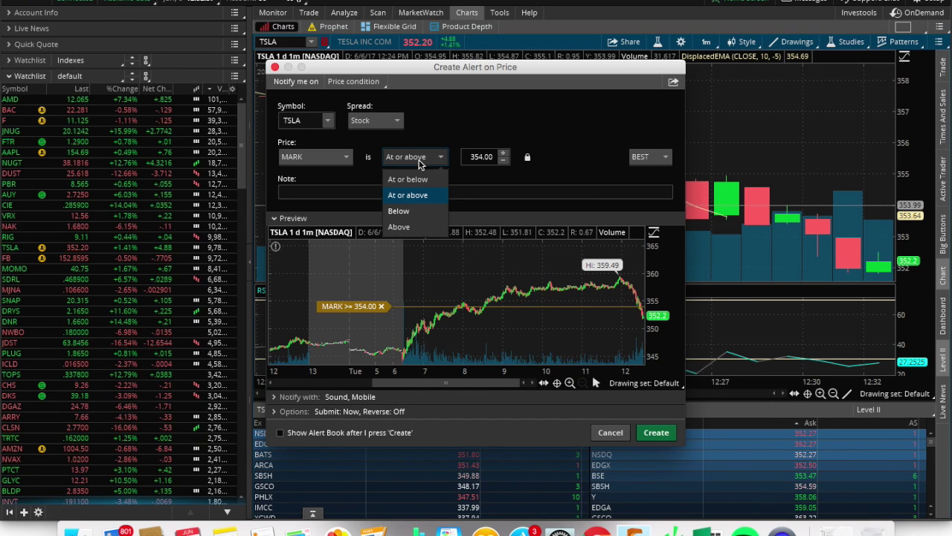
pyautogui.click(414, 211)
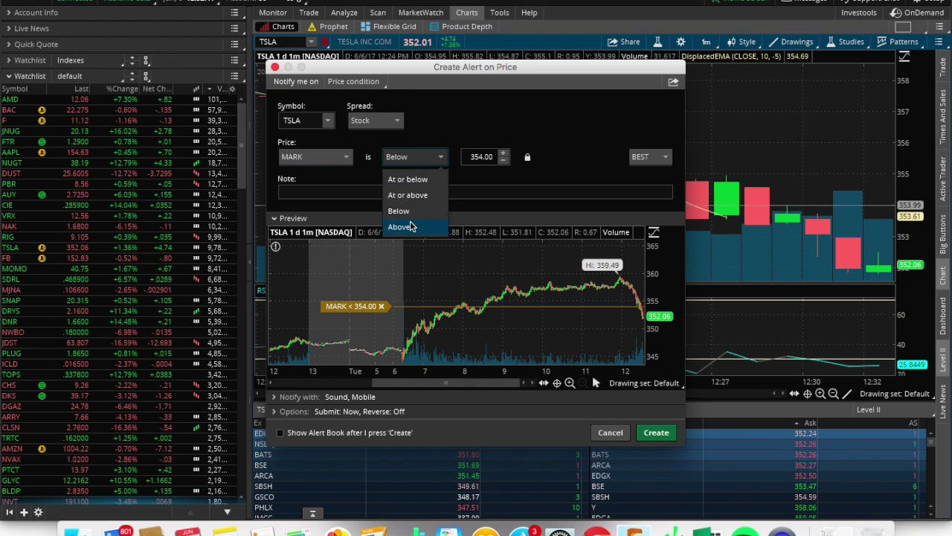
pyautogui.click(406, 226)
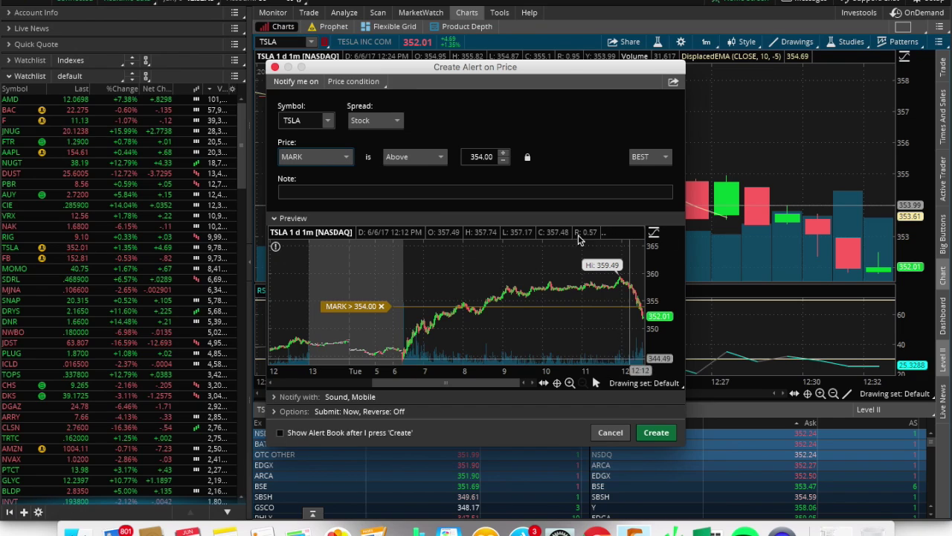
pyautogui.click(668, 432)
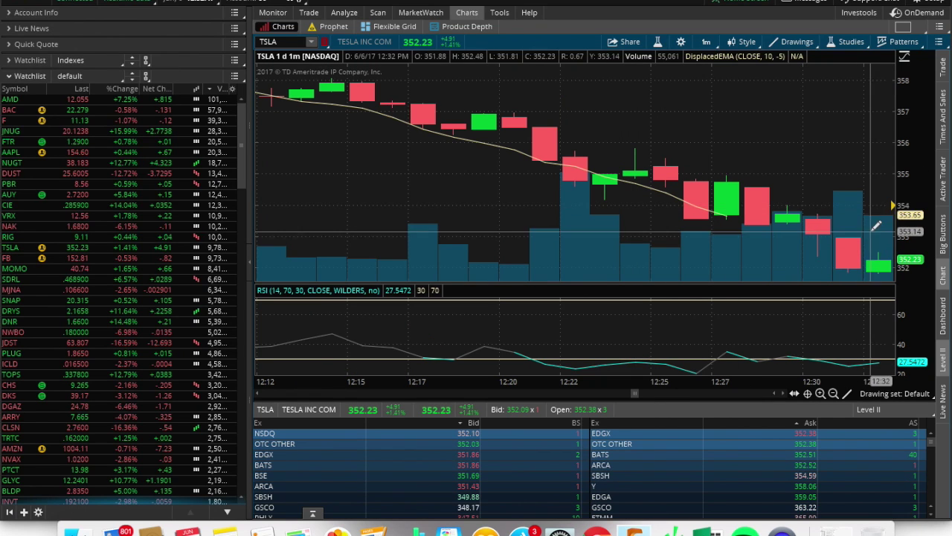
pyautogui.click(683, 42)
pyautogui.click(319, 166)
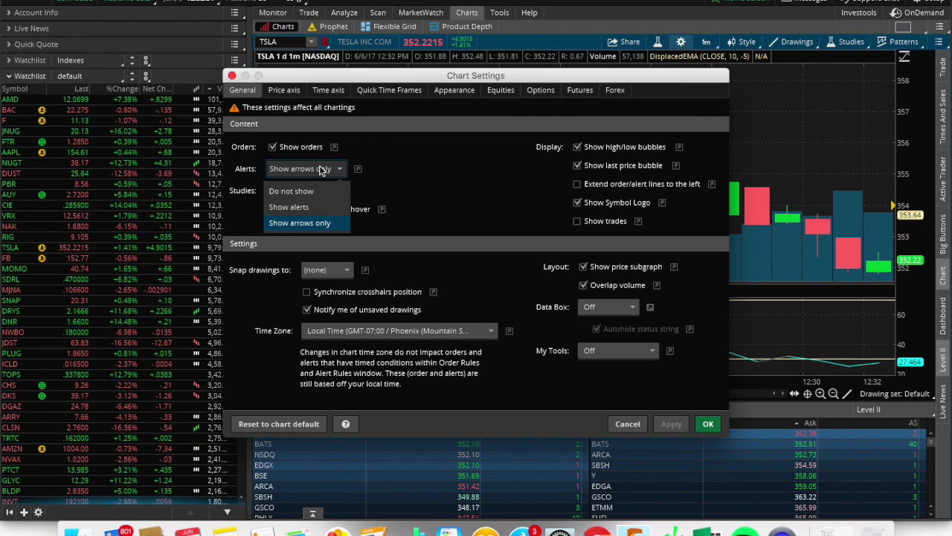
pyautogui.click(298, 208)
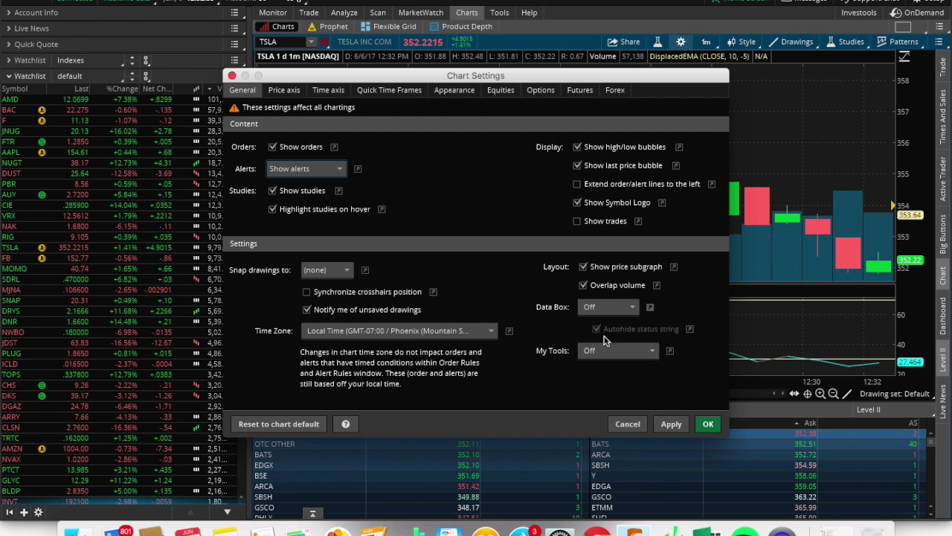
pyautogui.click(708, 423)
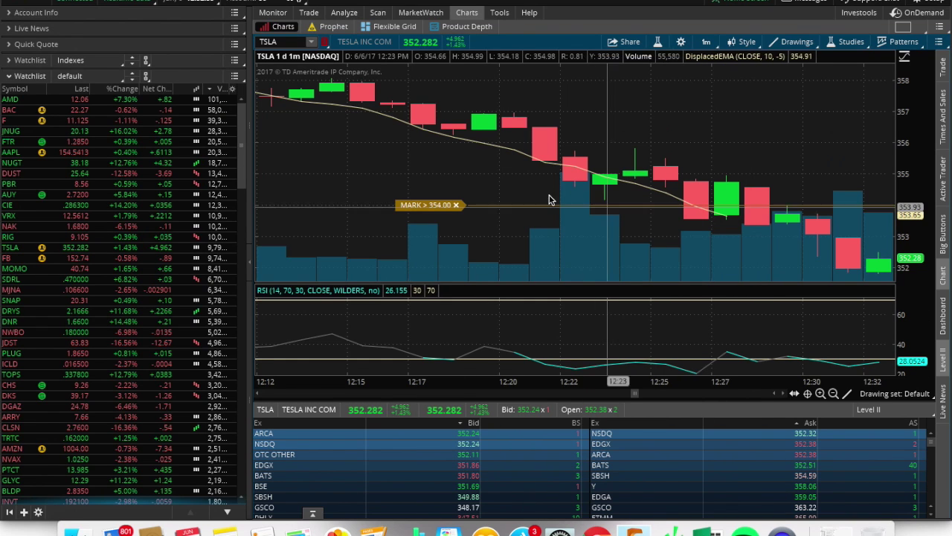
pyautogui.click(680, 42)
pyautogui.click(314, 176)
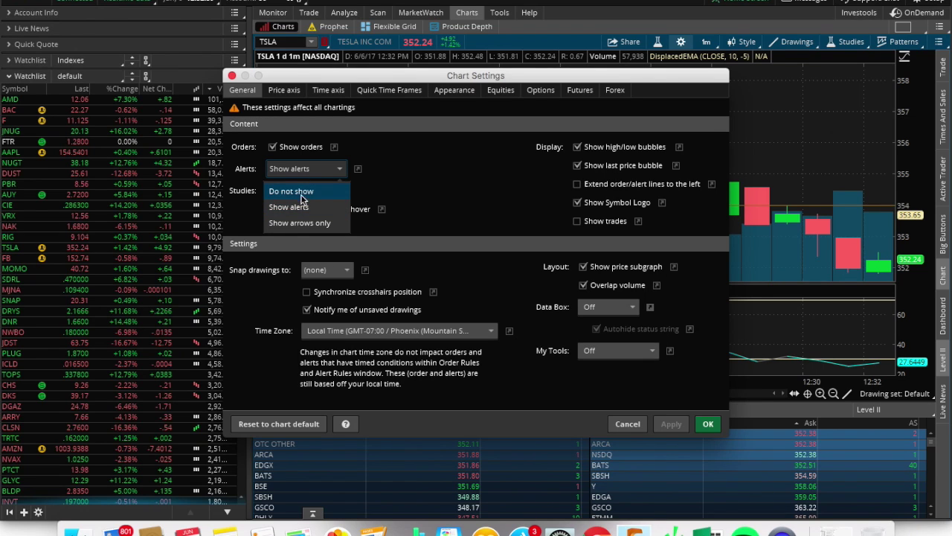
pyautogui.click(296, 218)
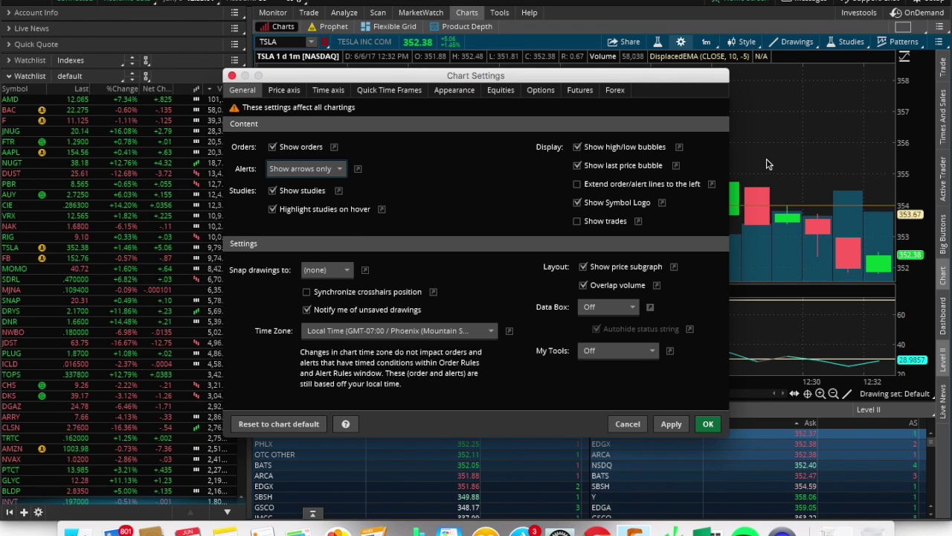
pyautogui.click(707, 423)
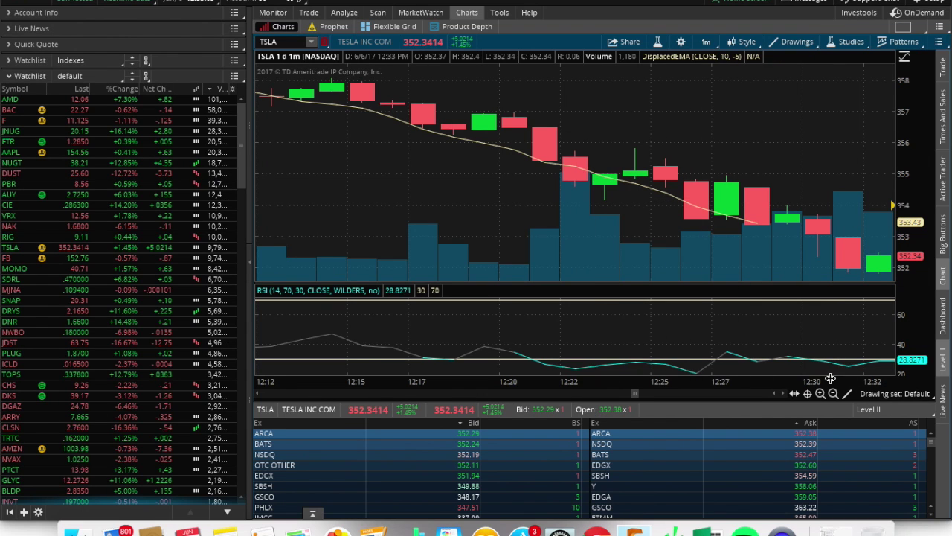
pyautogui.scroll(-3, 681, 242)
pyautogui.scroll(5, 639, 224)
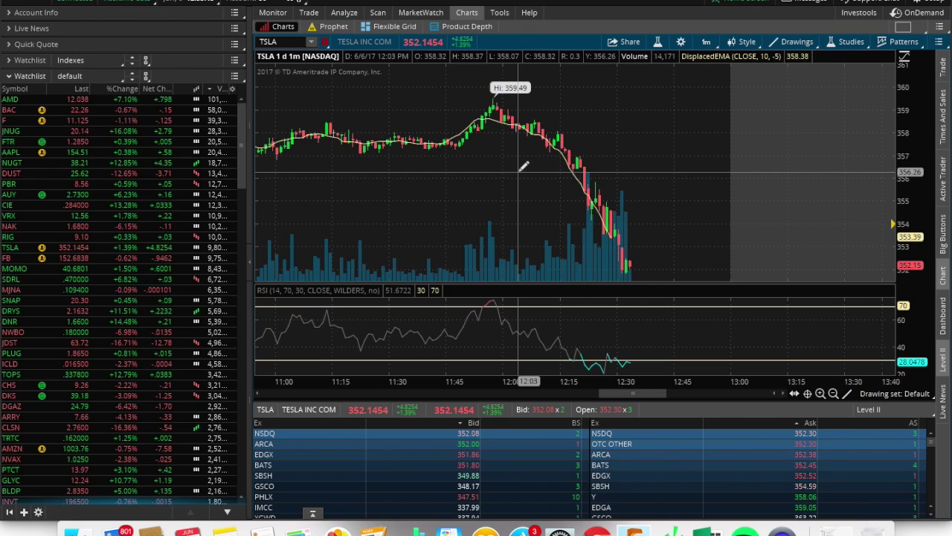
pyautogui.click(681, 42)
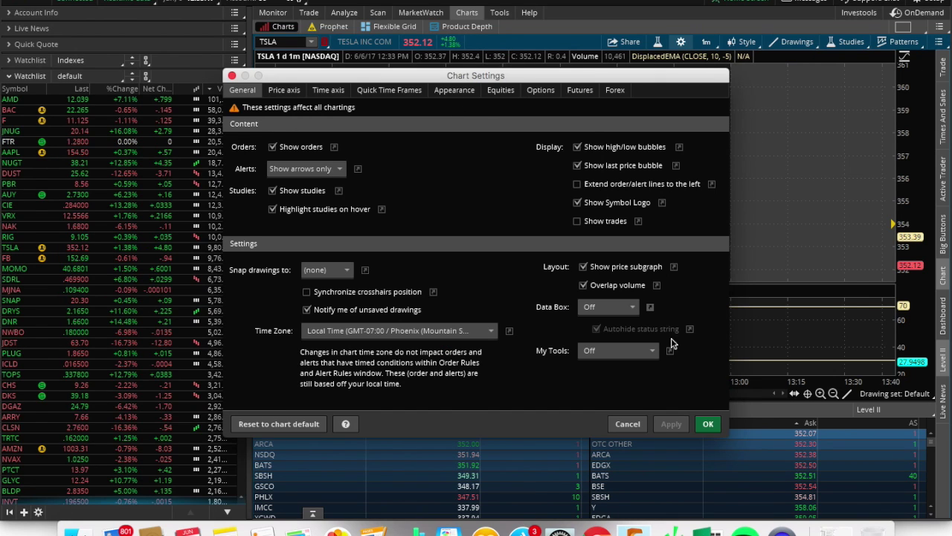
pyautogui.press('Escape')
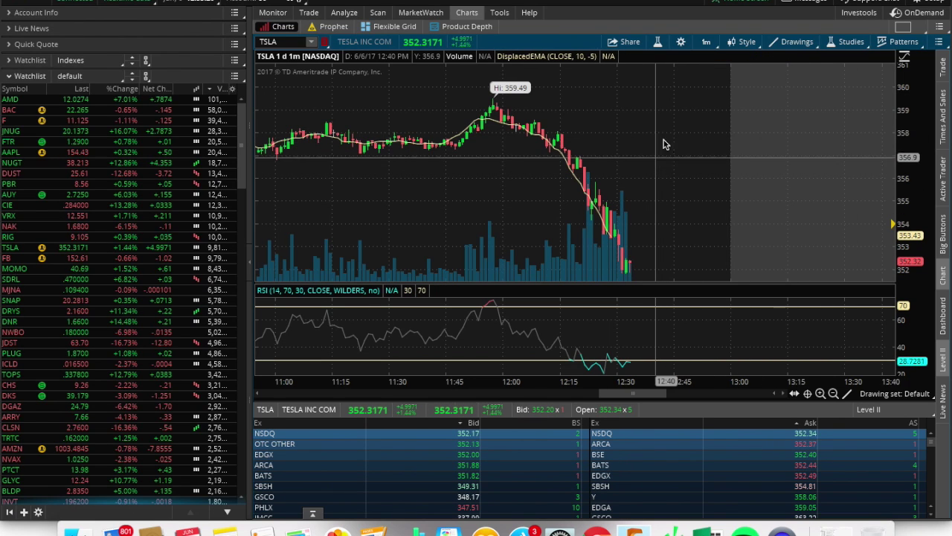
pyautogui.click(681, 42)
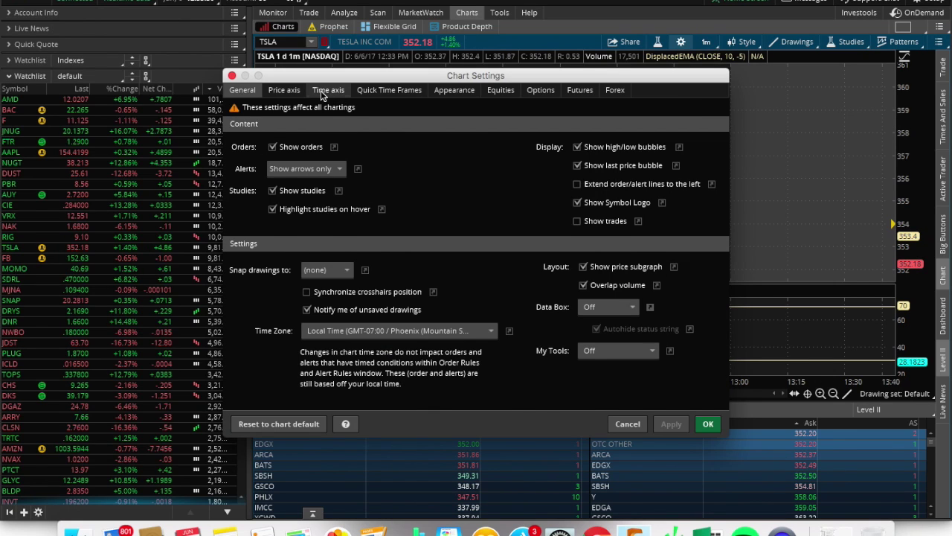
pyautogui.click(322, 96)
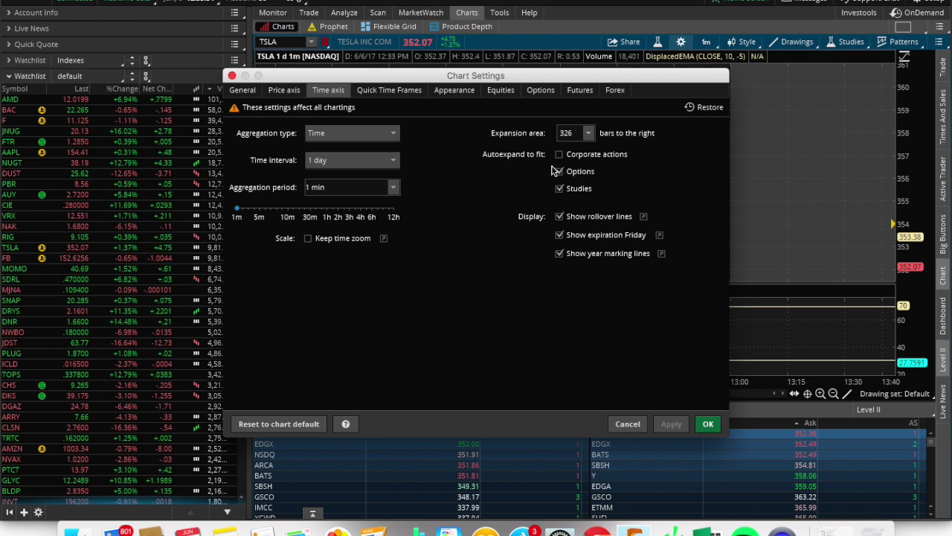
pyautogui.click(709, 424)
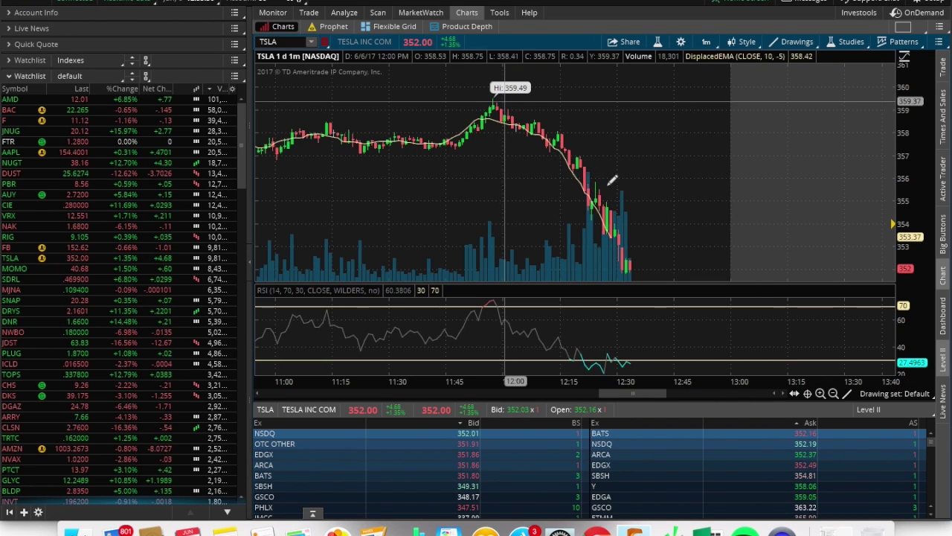
pyautogui.click(706, 42)
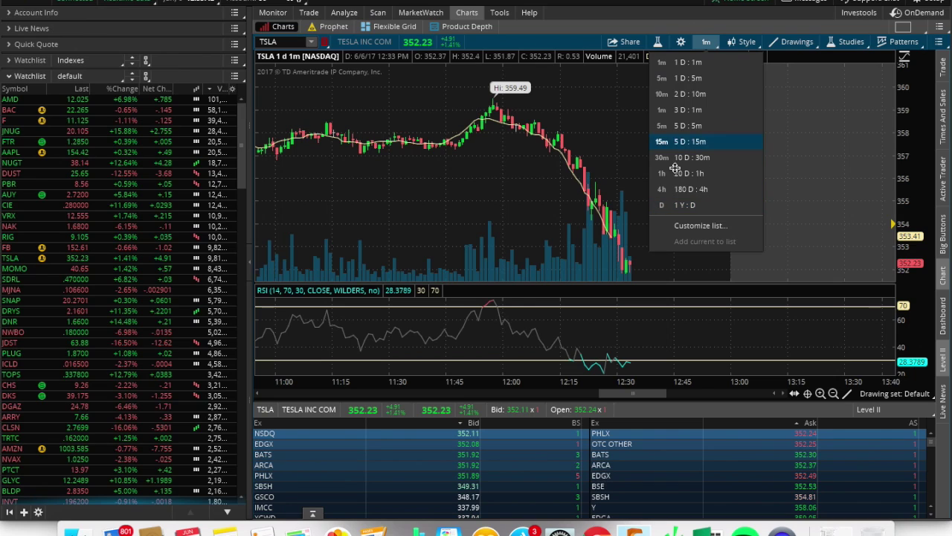
pyautogui.click(698, 226)
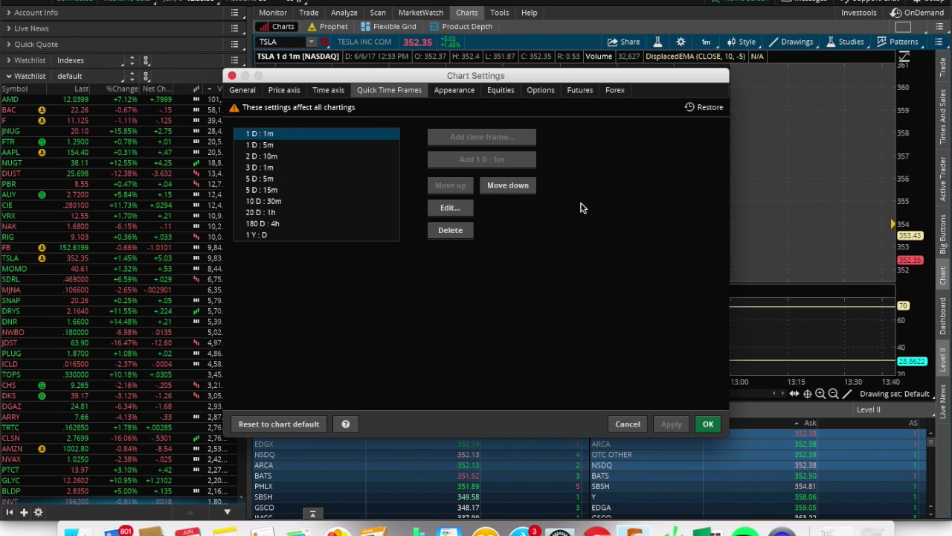
pyautogui.click(627, 425)
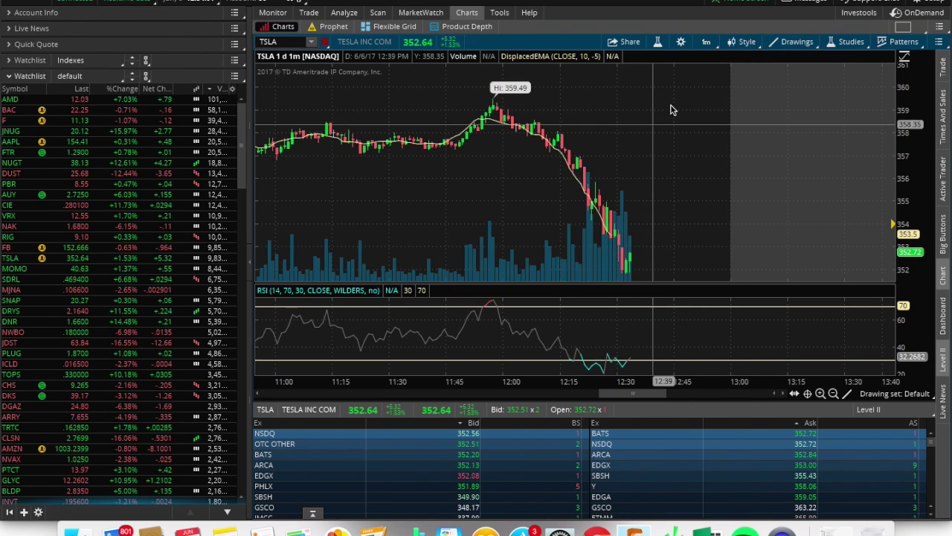
pyautogui.click(706, 42)
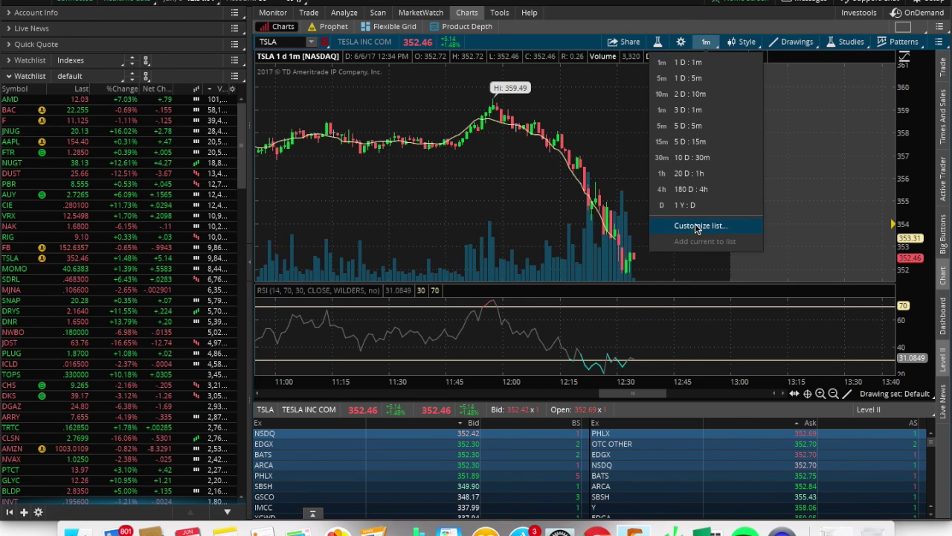
pyautogui.click(643, 226)
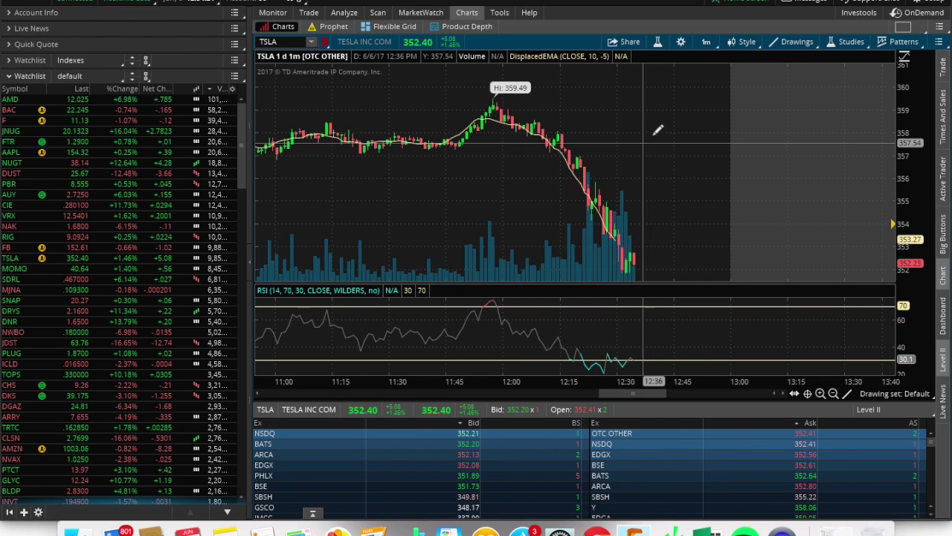
pyautogui.click(681, 43)
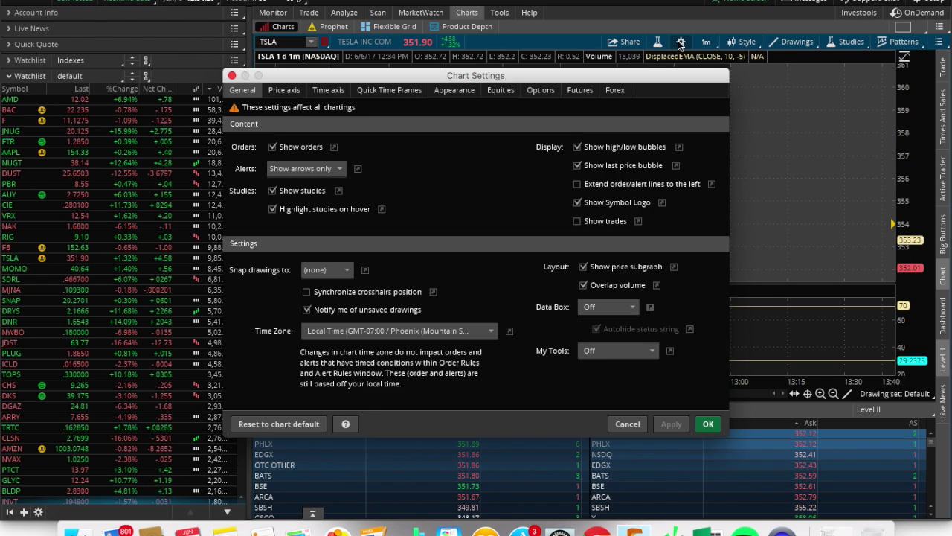
pyautogui.click(449, 91)
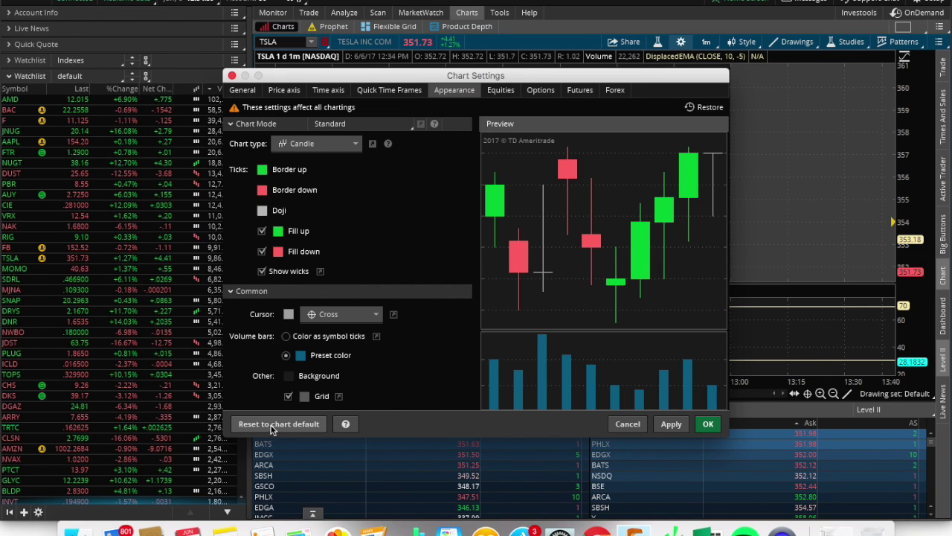
pyautogui.click(708, 424)
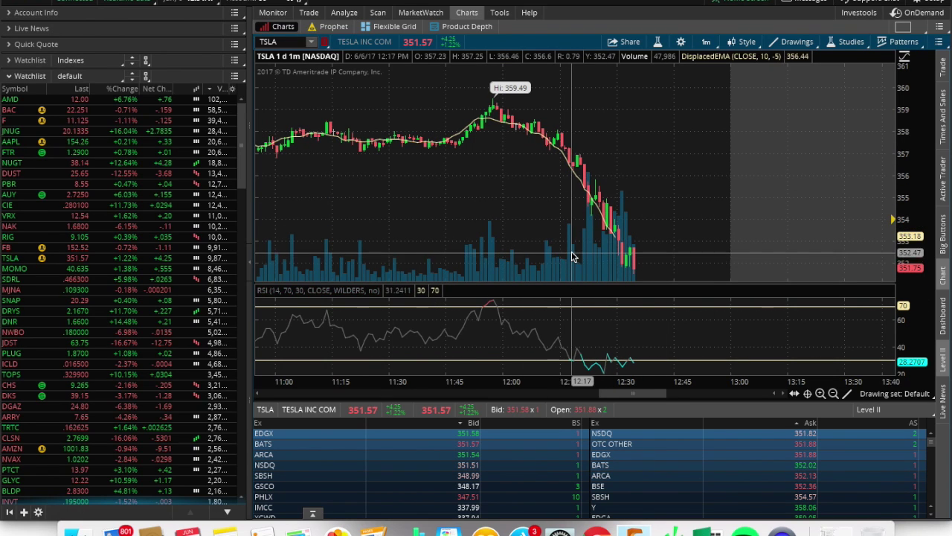
pyautogui.click(681, 43)
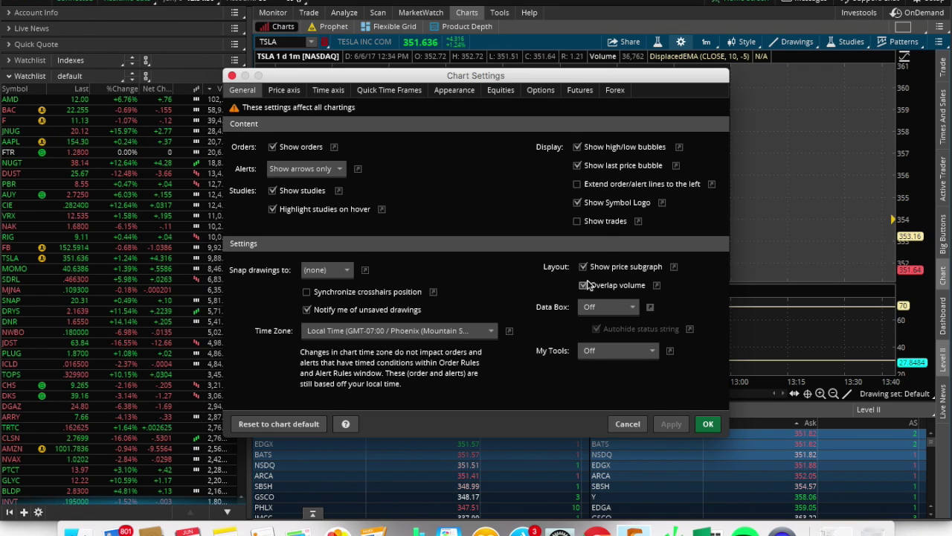
pyautogui.click(708, 424)
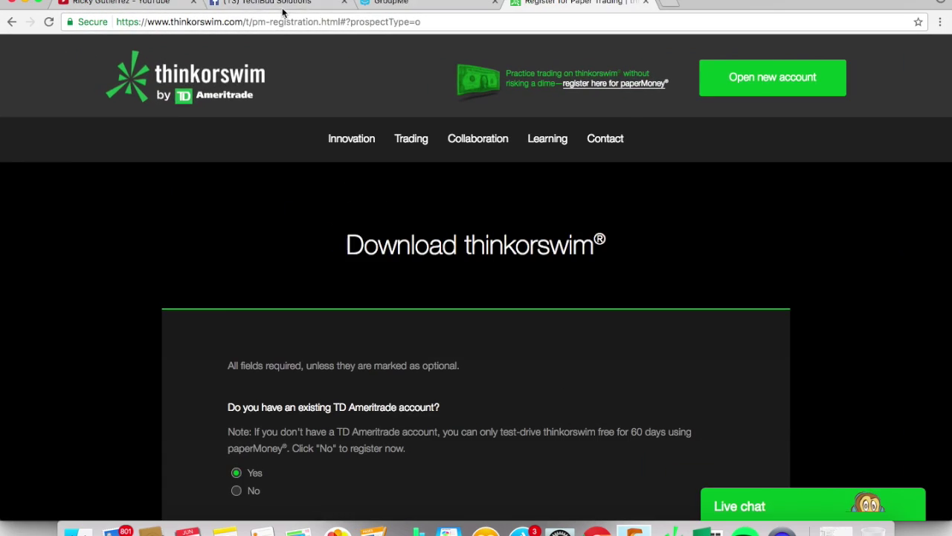
# Step through the Facebook group and GroupMe tabs, ending on the TechBud Solutions YouTube channel
pyautogui.click(272, 6)
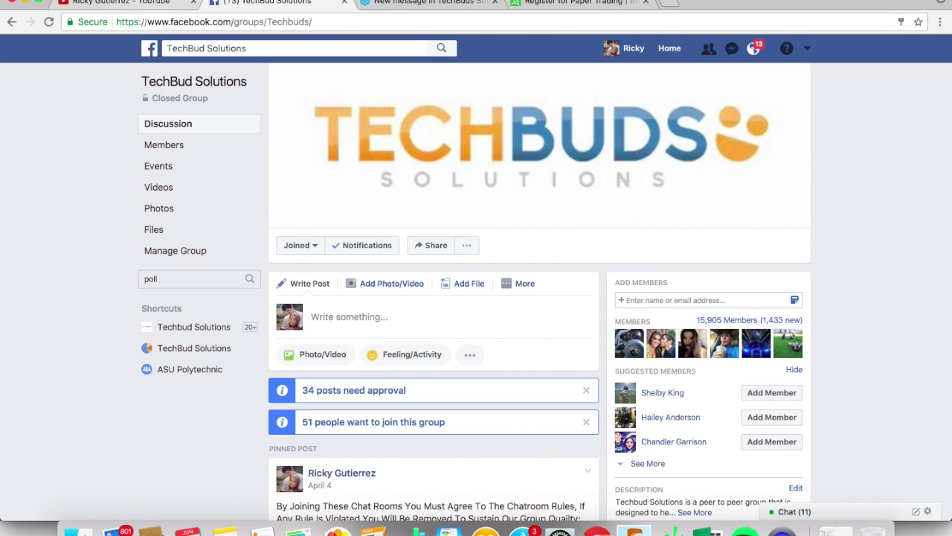
pyautogui.click(390, 7)
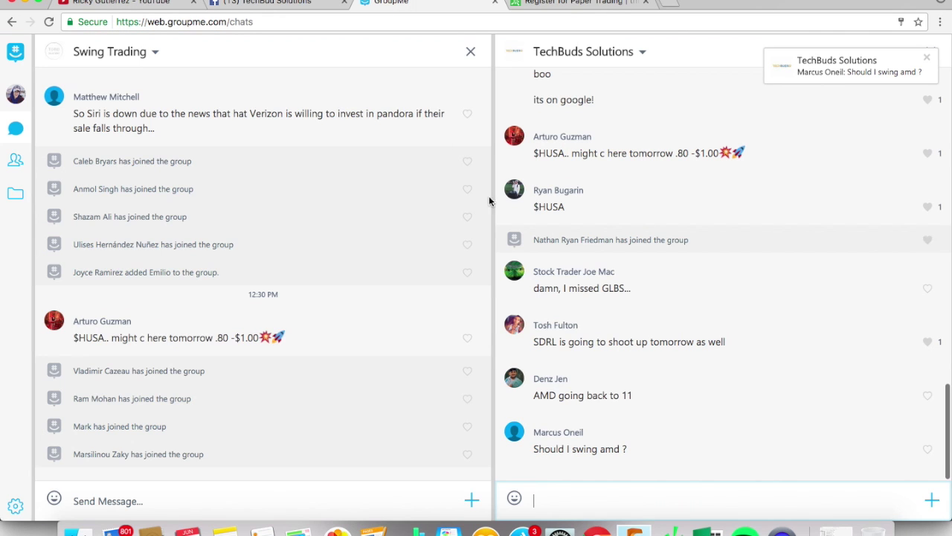
pyautogui.click(106, 3)
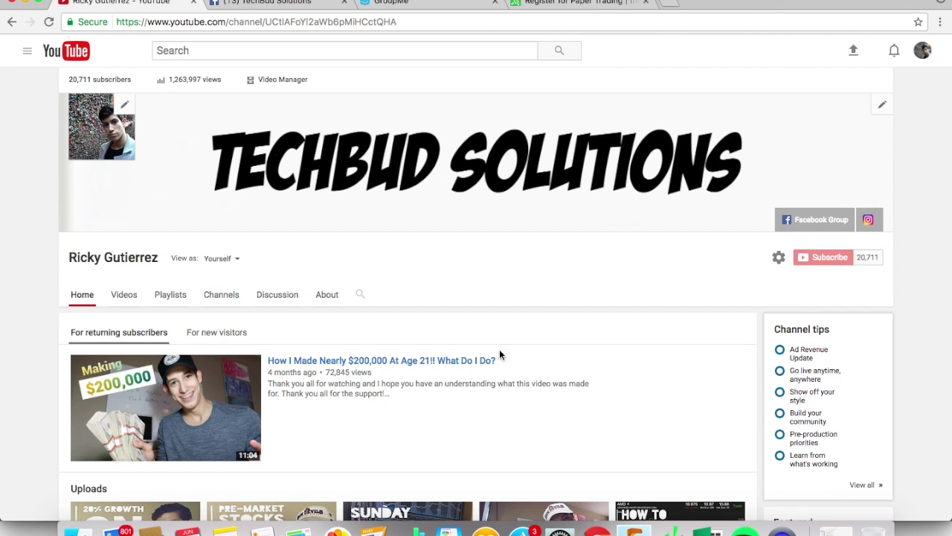
# Scroll through the channel's uploads, revisit the Facebook tab, and bring thinkorswim back full screen
pyautogui.scroll(-5, 687, 341)
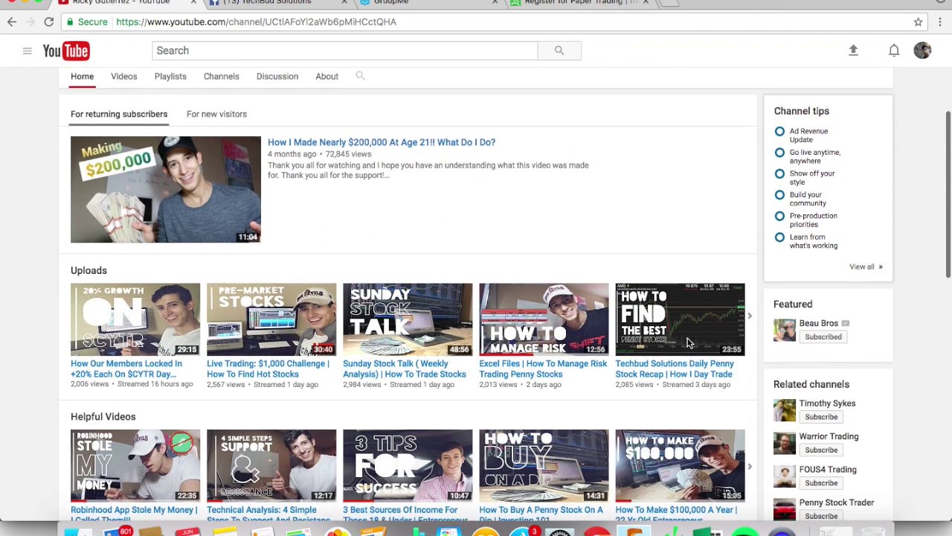
pyautogui.scroll(-3, 687, 341)
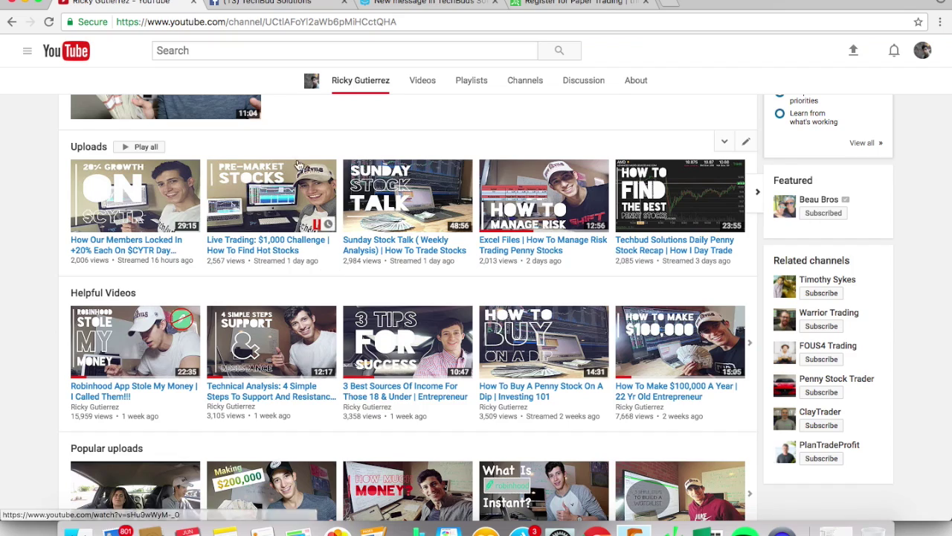
pyautogui.click(252, 3)
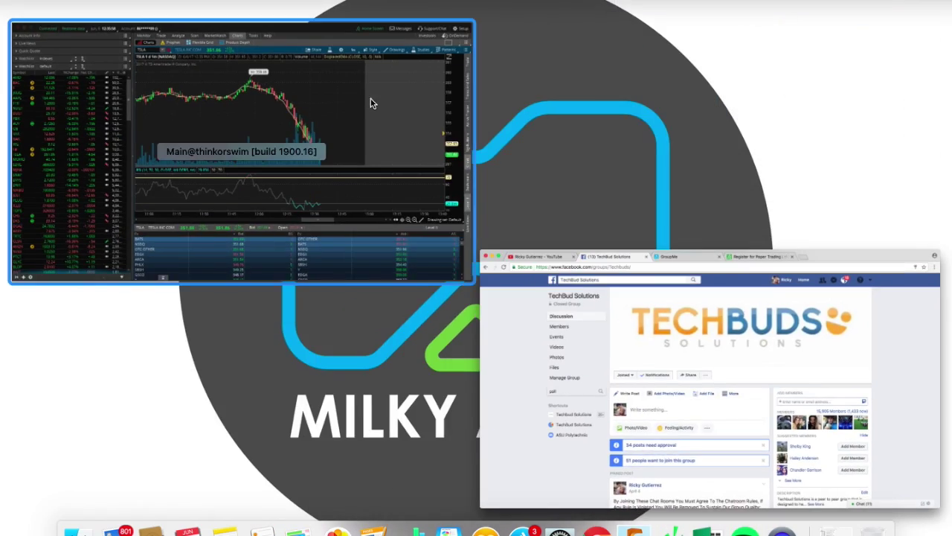
pyautogui.click(372, 103)
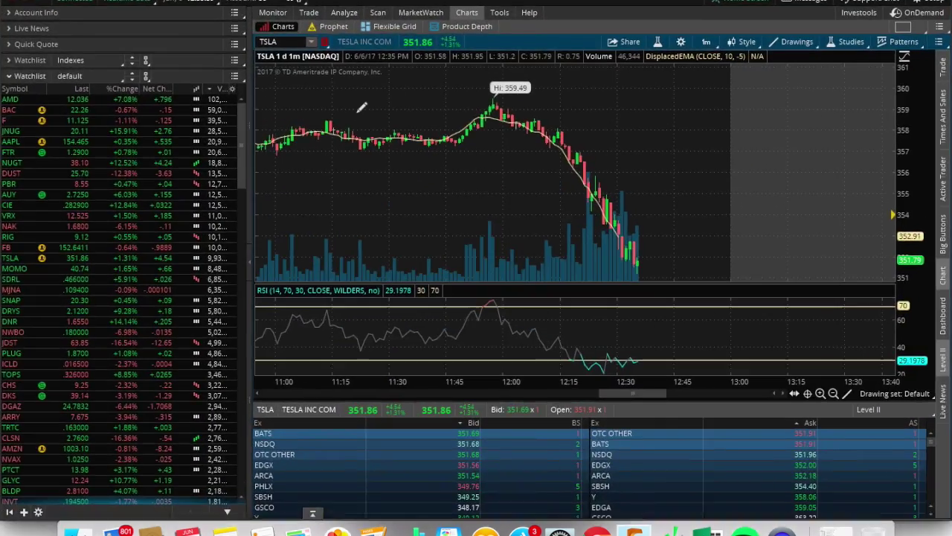